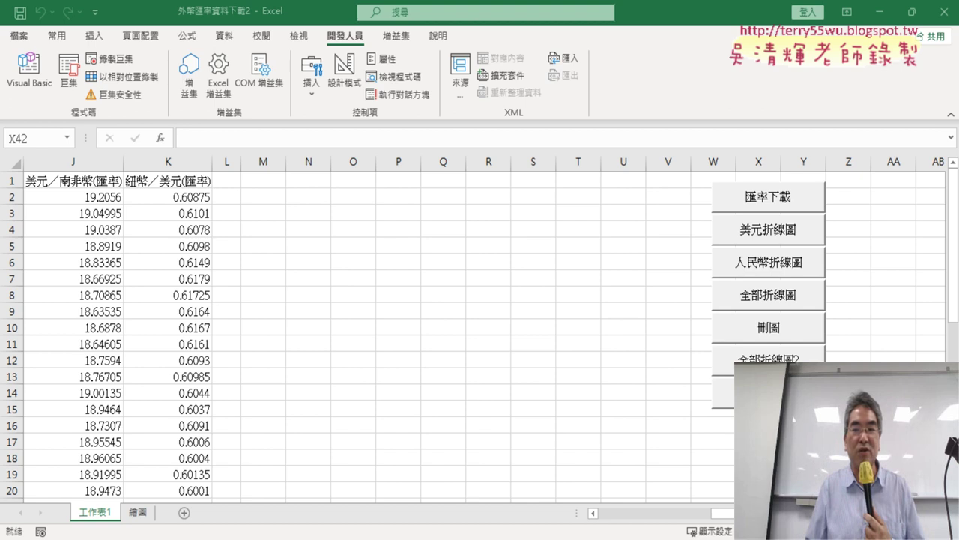
Step: Run the 全部折線圖 macro button to draw every exchange-rate line chart beside the data
{"action": "left_click", "coordinate": [764, 391]}
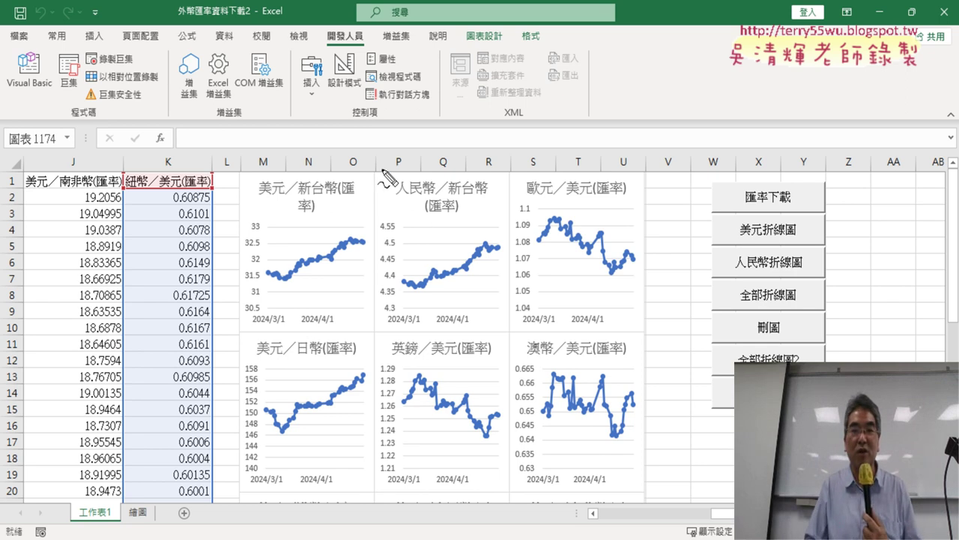
{"action": "left_click_drag", "start_coordinate": [373, 166], "coordinate": [374, 184]}
{"action": "left_click_drag", "start_coordinate": [512, 158], "coordinate": [508, 189]}
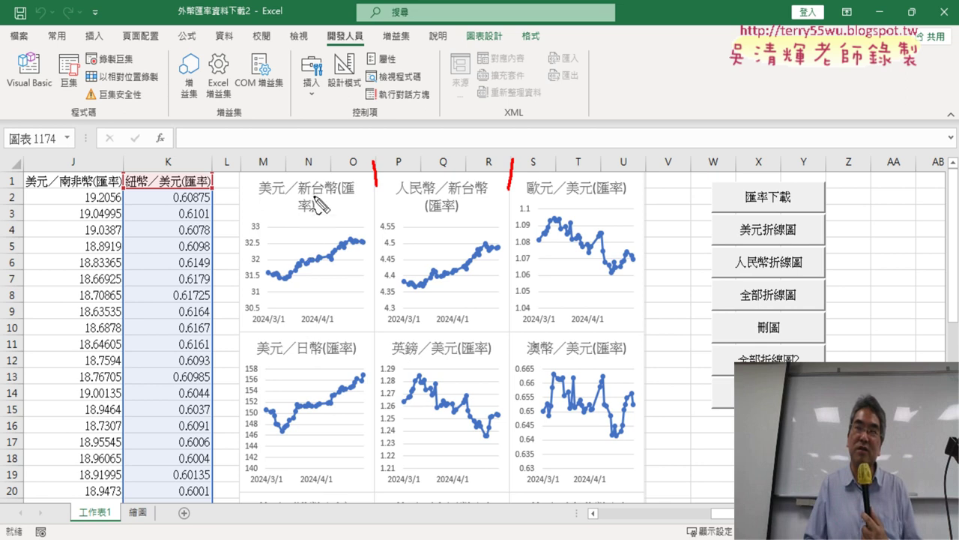
{"action": "left_click_drag", "start_coordinate": [689, 61], "coordinate": [654, 96]}
{"action": "left_click_drag", "start_coordinate": [654, 61], "coordinate": [694, 96]}
{"action": "left_click_drag", "start_coordinate": [740, 43], "coordinate": [715, 86]}
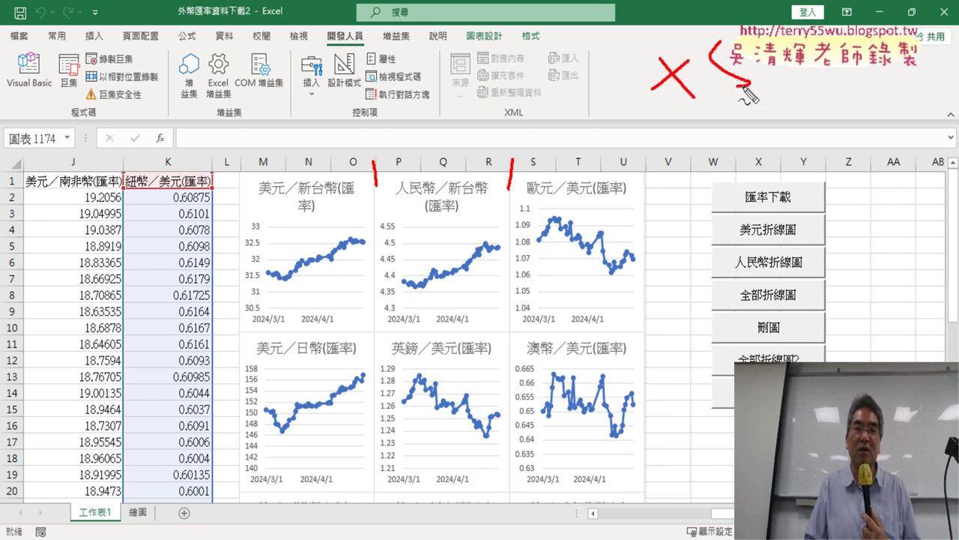
{"action": "left_click_drag", "start_coordinate": [823, 59], "coordinate": [789, 105]}
{"action": "left_click_drag", "start_coordinate": [793, 60], "coordinate": [820, 91]}
{"action": "left_click_drag", "start_coordinate": [855, 51], "coordinate": [824, 98]}
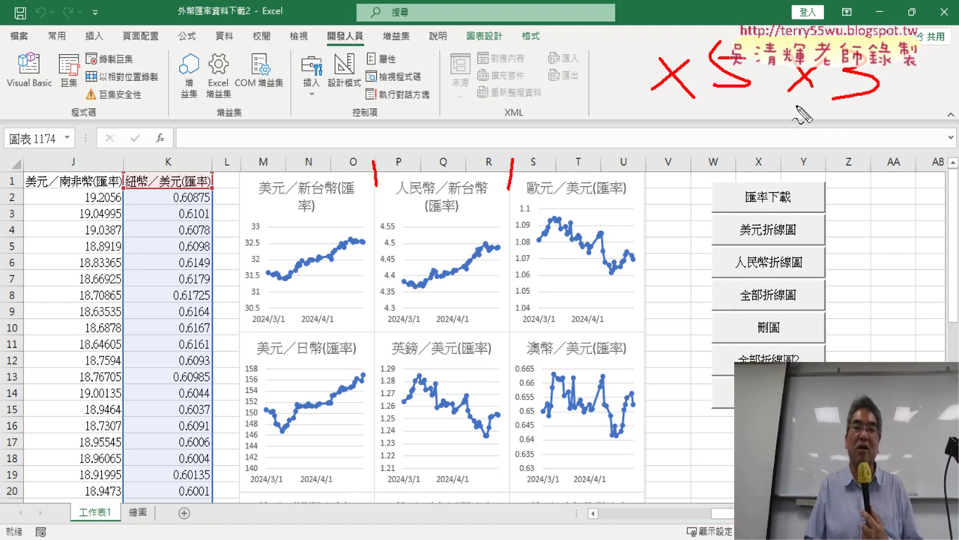
{"action": "mouse_move", "coordinate": [793, 105]}
{"action": "left_mouse_down"}
{"action": "mouse_move", "coordinate": [882, 100]}
{"action": "mouse_move", "coordinate": [890, 114]}
{"action": "left_mouse_up"}
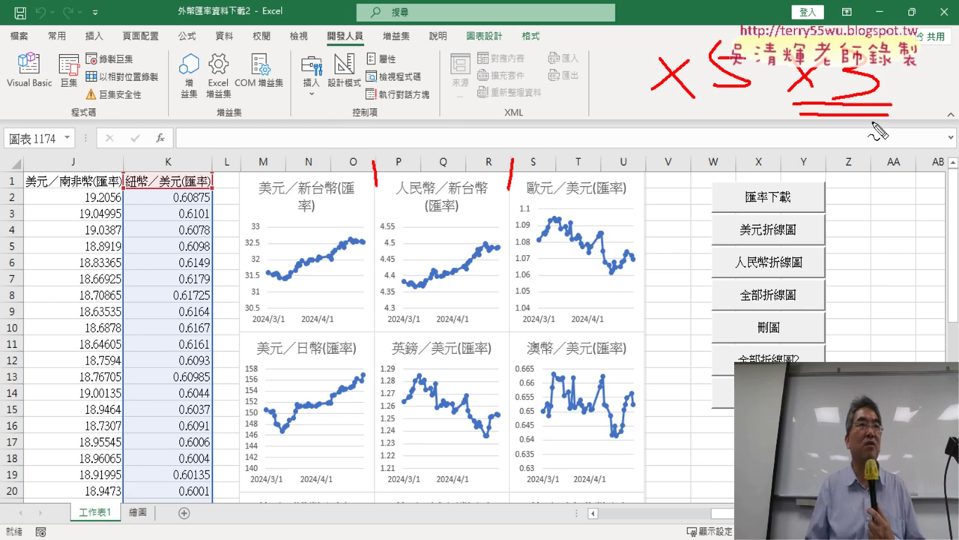
{"action": "left_click_drag", "start_coordinate": [285, 154], "coordinate": [291, 169]}
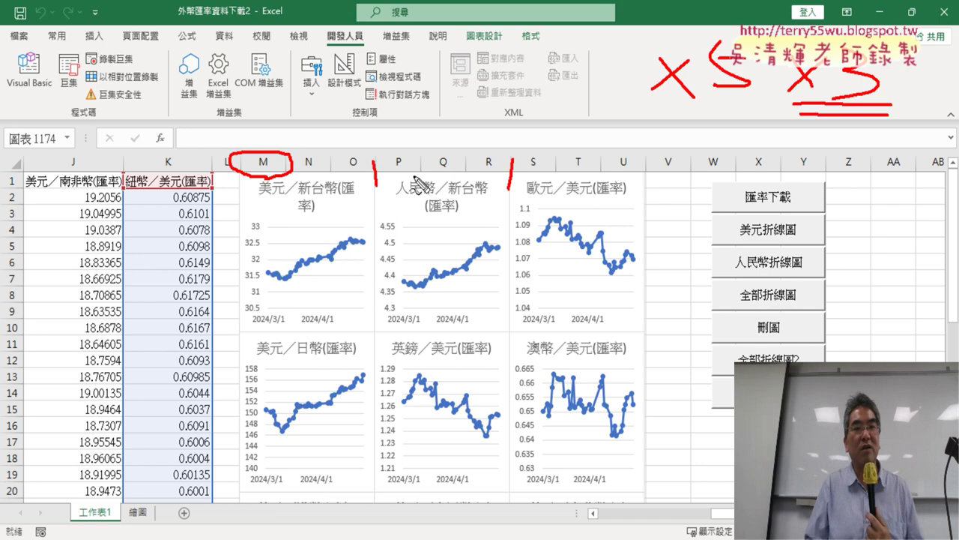
{"action": "mouse_move", "coordinate": [372, 183]}
{"action": "left_mouse_down"}
{"action": "mouse_move", "coordinate": [397, 169]}
{"action": "mouse_move", "coordinate": [401, 183]}
{"action": "left_mouse_up"}
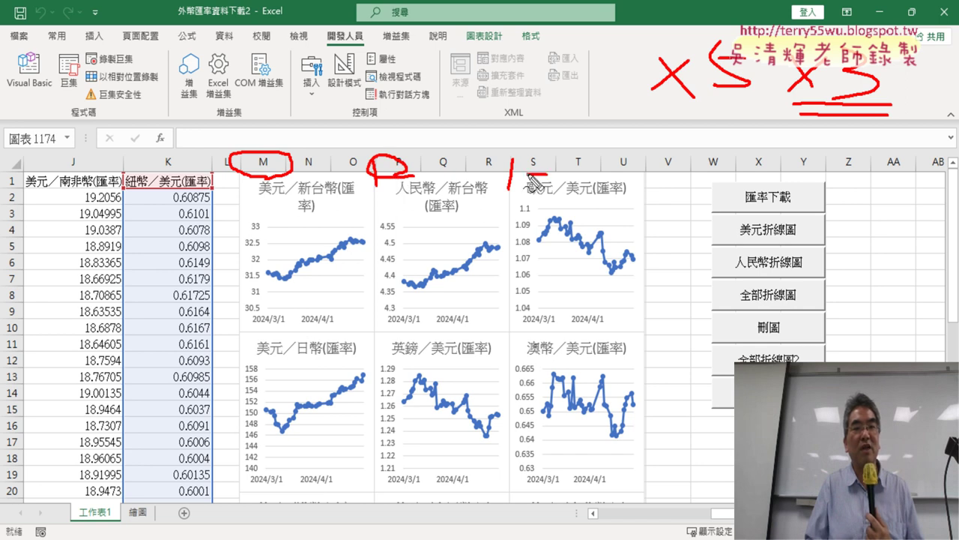
{"action": "left_click_drag", "start_coordinate": [536, 150], "coordinate": [545, 171]}
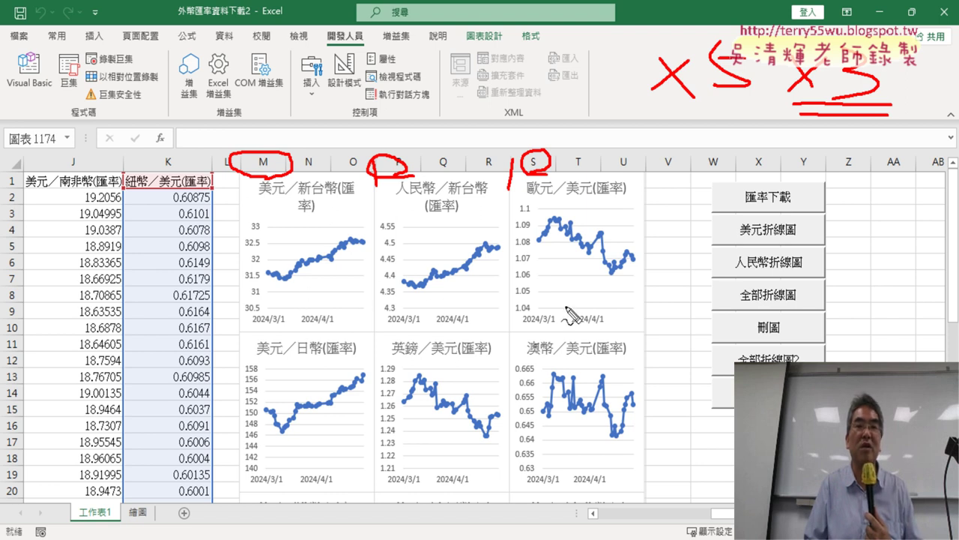
{"action": "left_click_drag", "start_coordinate": [571, 329], "coordinate": [669, 328]}
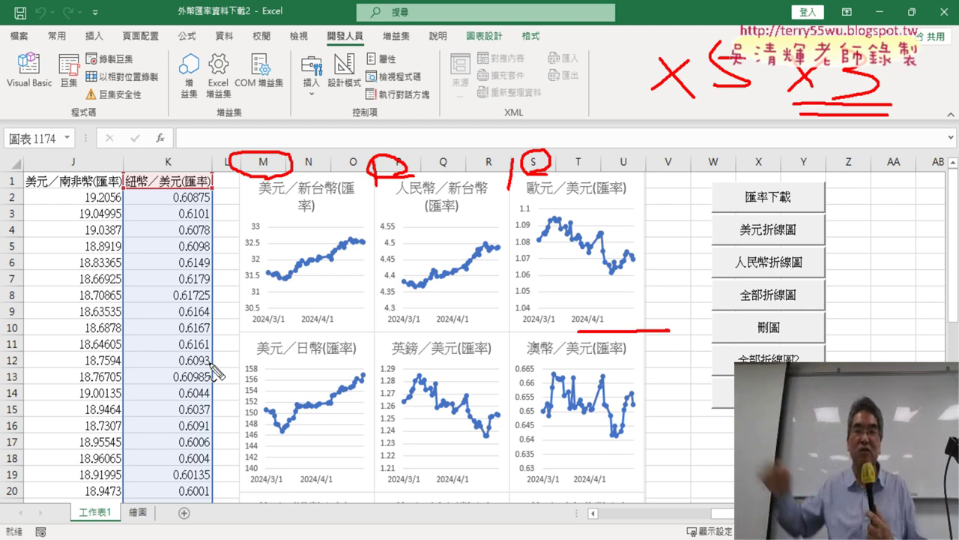
Step: Clear the ink notes and open the VBA editor, widened to show whole code lines
{"action": "key", "text": "Escape"}
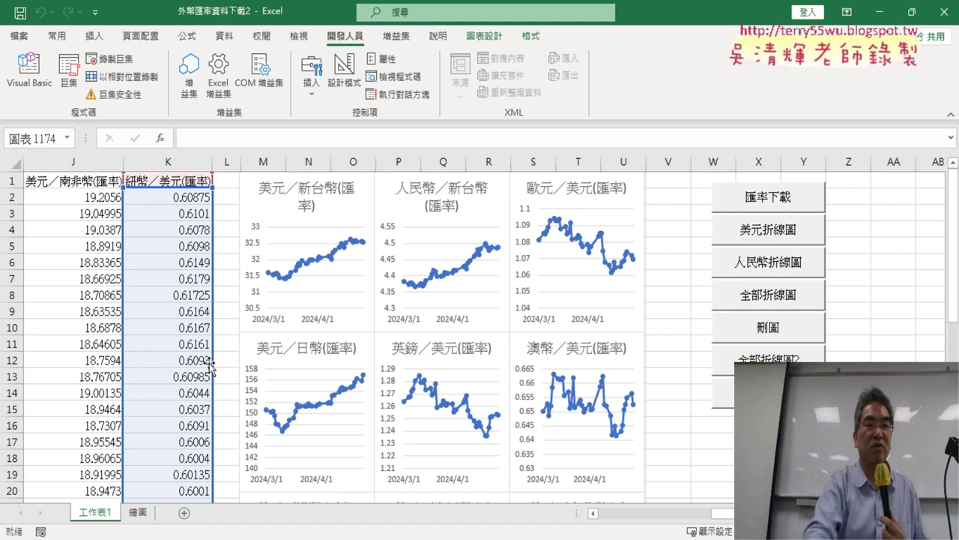
{"action": "left_click", "coordinate": [28, 71]}
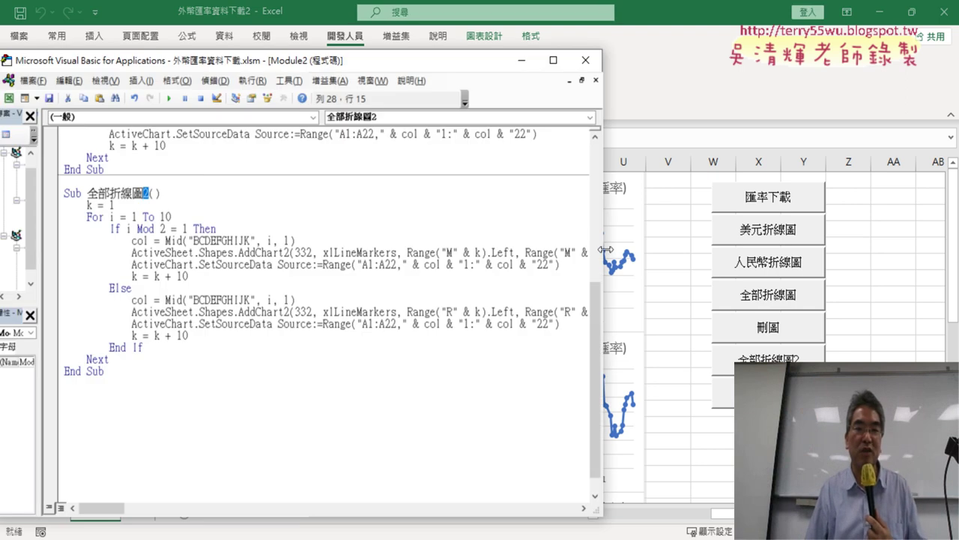
{"action": "left_click_drag", "start_coordinate": [605, 249], "coordinate": [860, 249]}
Step: Copy the whole 全部折線圖2 macro and paste a duplicate below its End Sub
{"action": "left_click", "coordinate": [610, 331]}
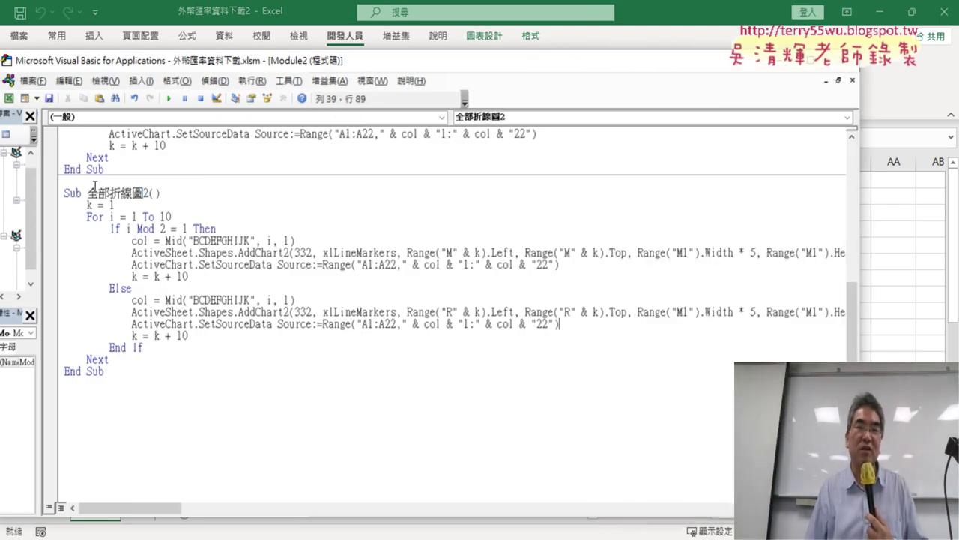
{"action": "left_click_drag", "start_coordinate": [129, 365], "coordinate": [51, 193]}
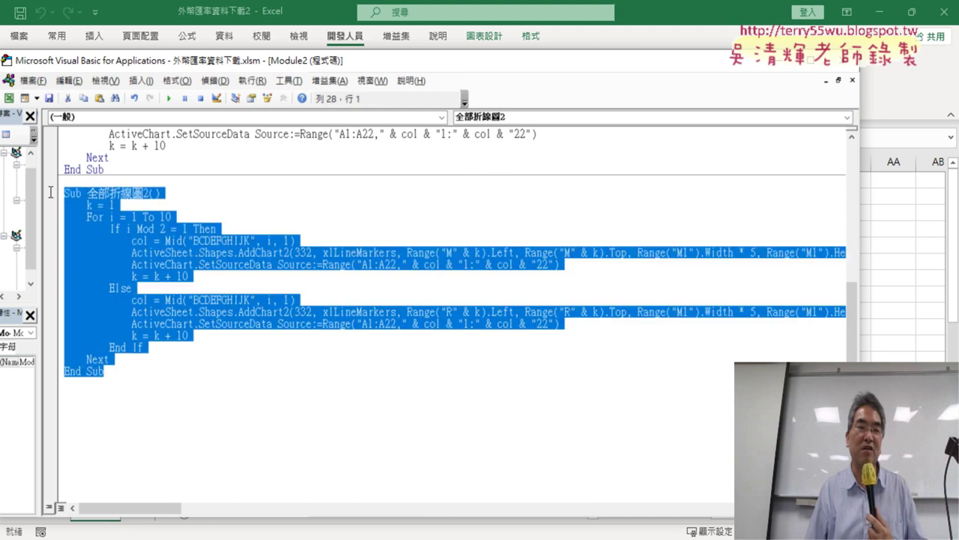
{"action": "right_click", "coordinate": [147, 227]}
{"action": "left_click", "coordinate": [173, 247]}
{"action": "left_click", "coordinate": [141, 382]}
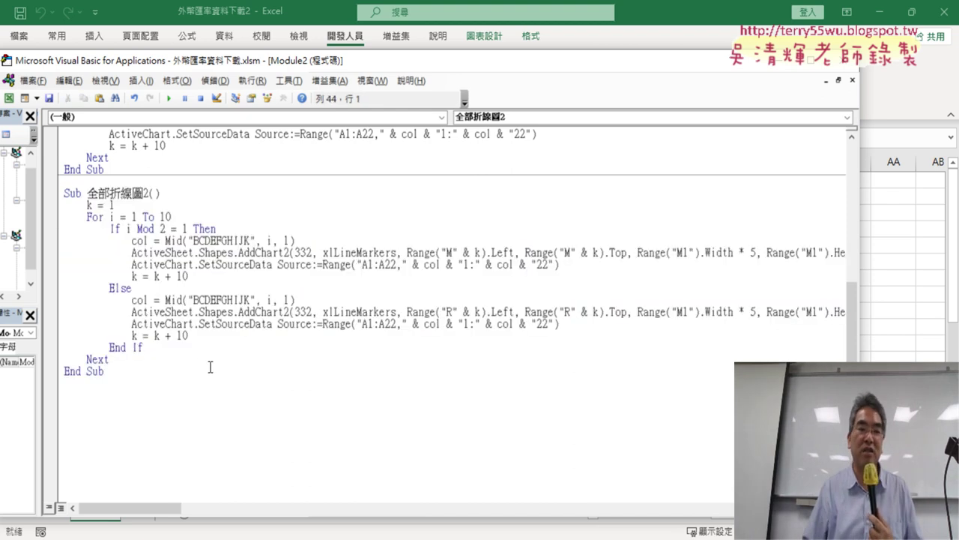
{"action": "key", "text": "ctrl+v"}
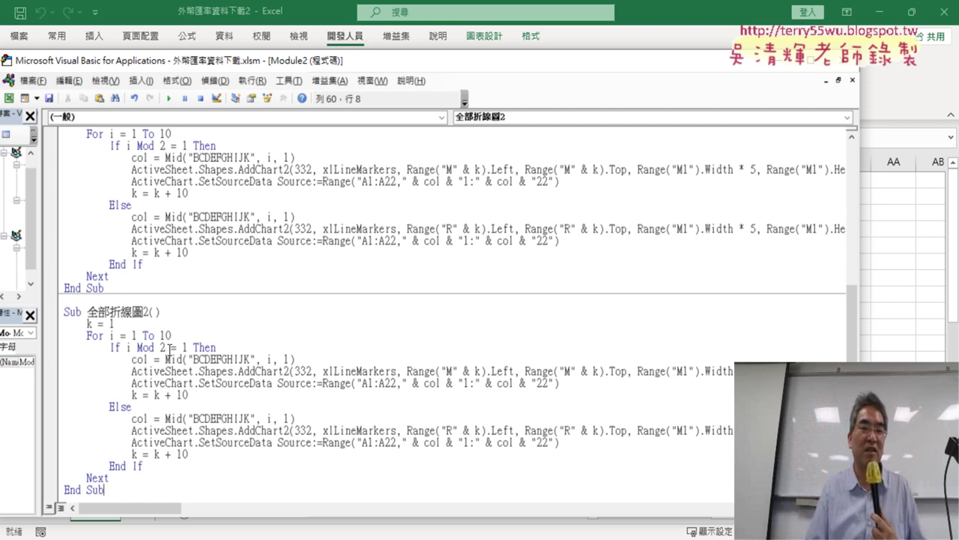
Step: Rename the copy to 全部折線圖3, change Width * 5 to Width * 3, and Mod 2 to Mod 3
{"action": "scroll", "coordinate": [215, 255], "scroll_direction": "down", "scroll_amount": 3}
{"action": "left_click_drag", "start_coordinate": [151, 211], "coordinate": [146, 211]}
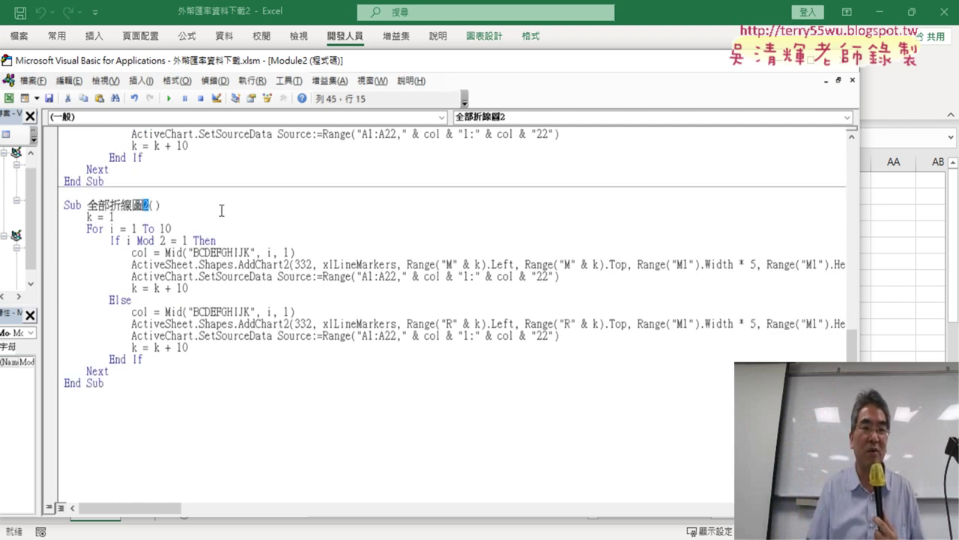
{"action": "type", "text": "3"}
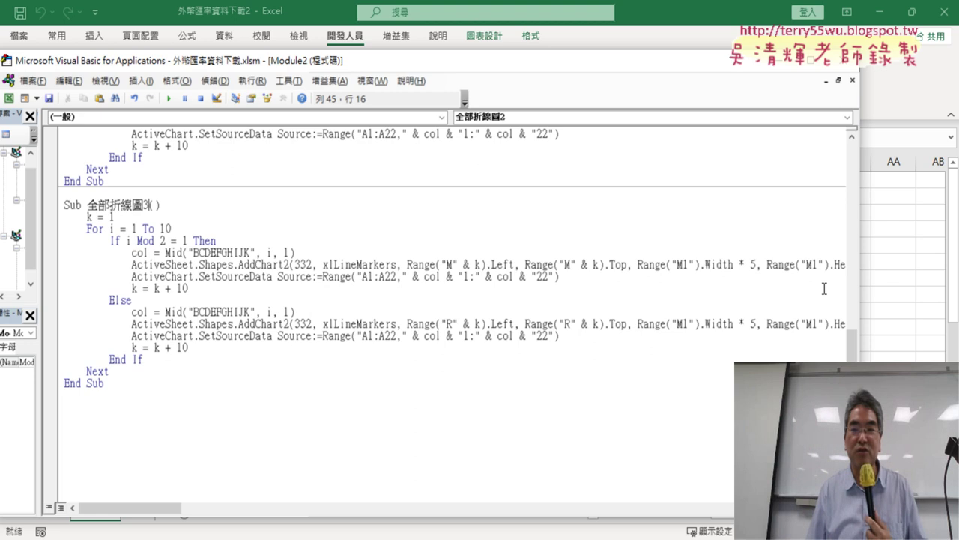
{"action": "left_click_drag", "start_coordinate": [864, 287], "coordinate": [924, 283]}
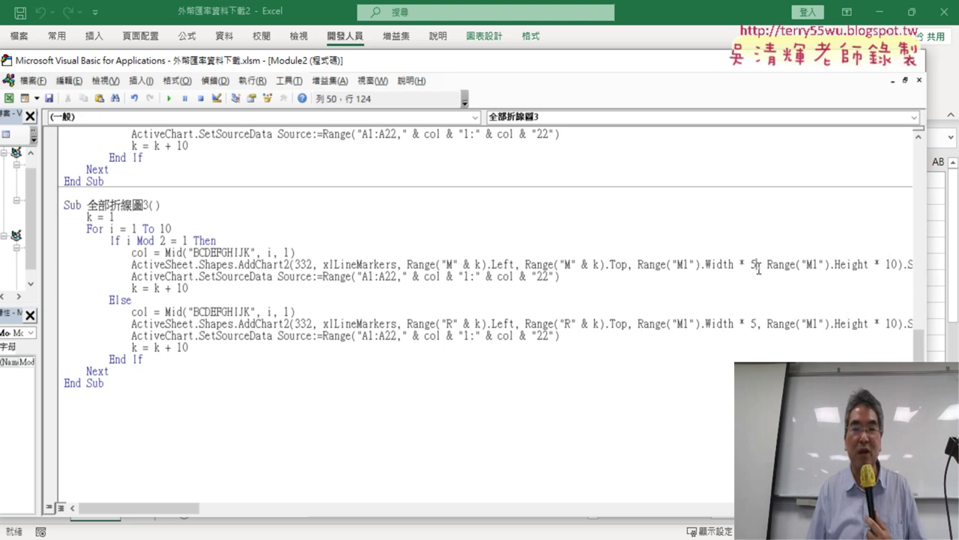
{"action": "mouse_move", "coordinate": [758, 266]}
{"action": "left_mouse_down"}
{"action": "mouse_move", "coordinate": [736, 262]}
{"action": "mouse_move", "coordinate": [751, 265]}
{"action": "left_mouse_up"}
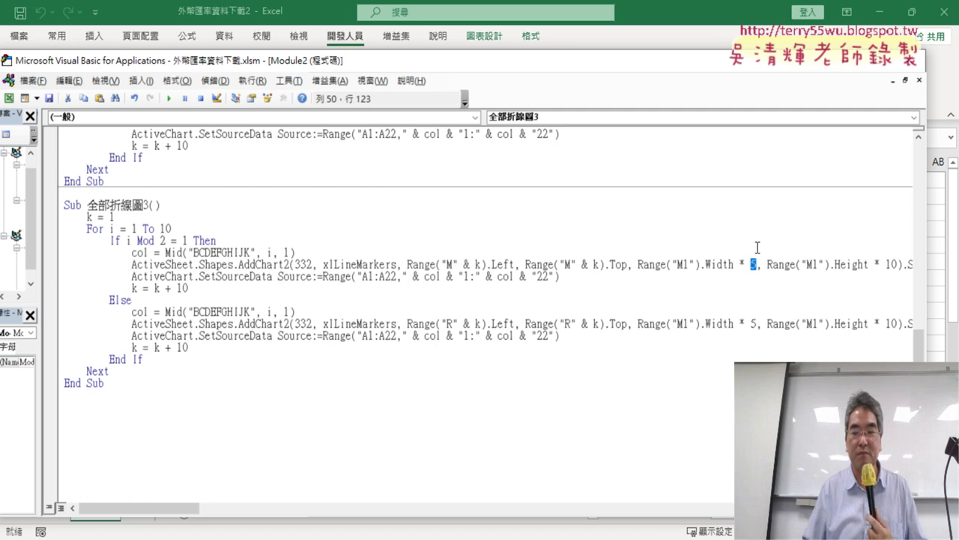
{"action": "type", "text": "3"}
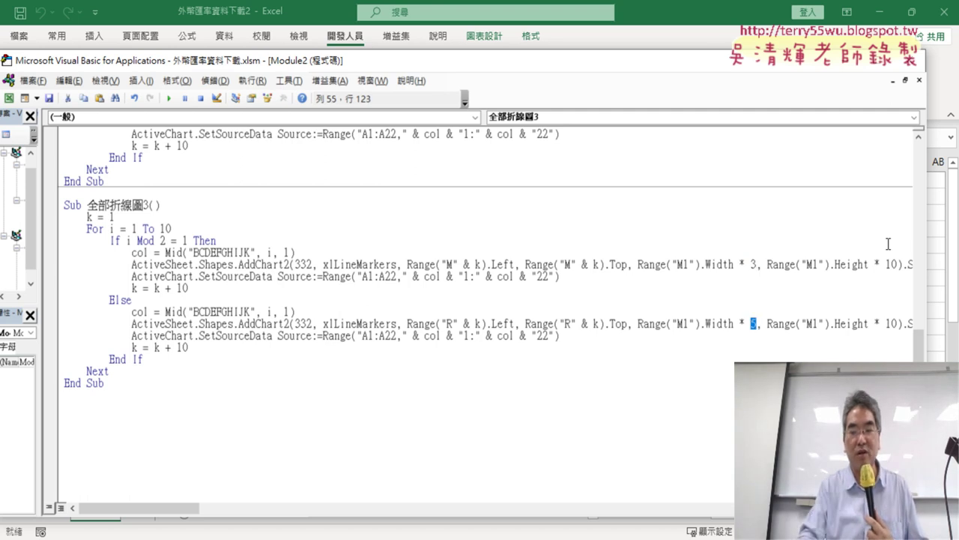
{"action": "type", "text": "3"}
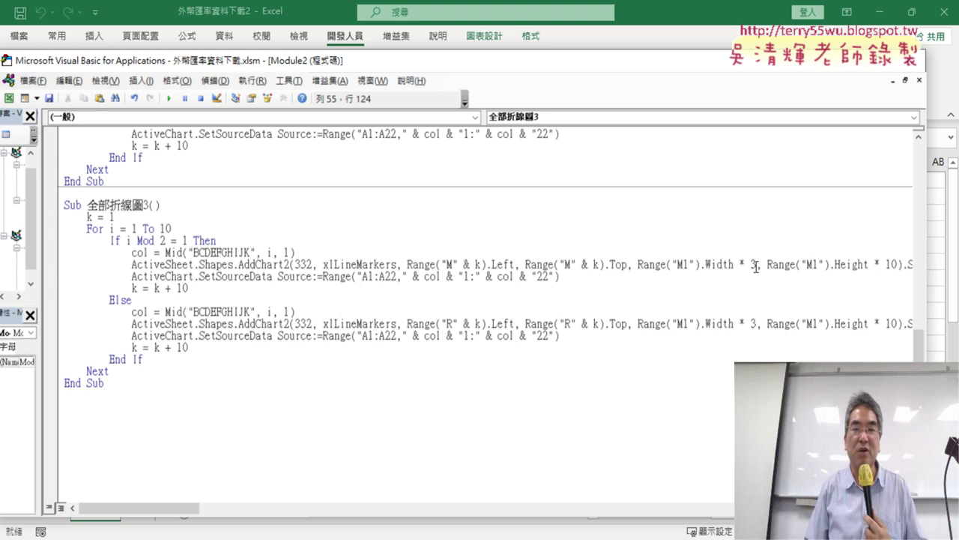
{"action": "left_click_drag", "start_coordinate": [150, 211], "coordinate": [142, 210]}
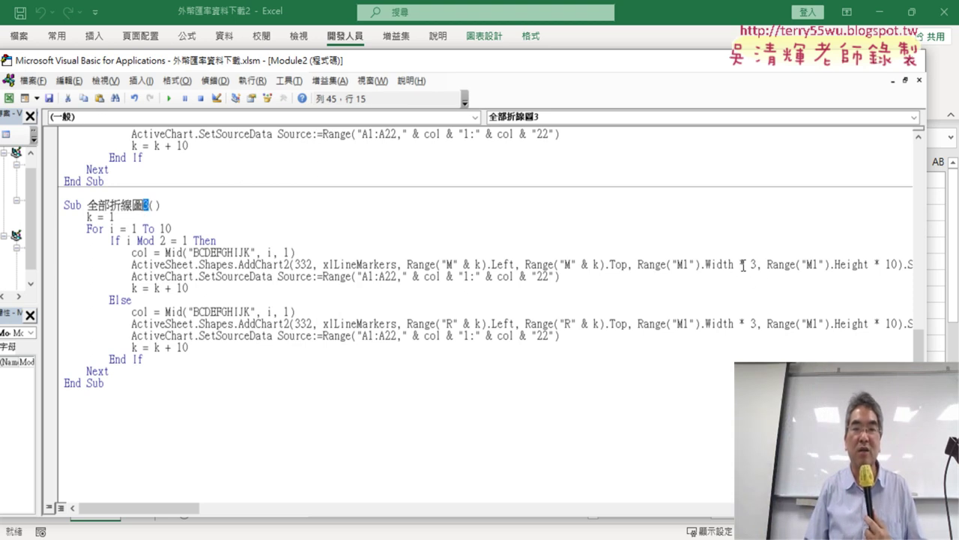
{"action": "left_click_drag", "start_coordinate": [757, 263], "coordinate": [738, 264]}
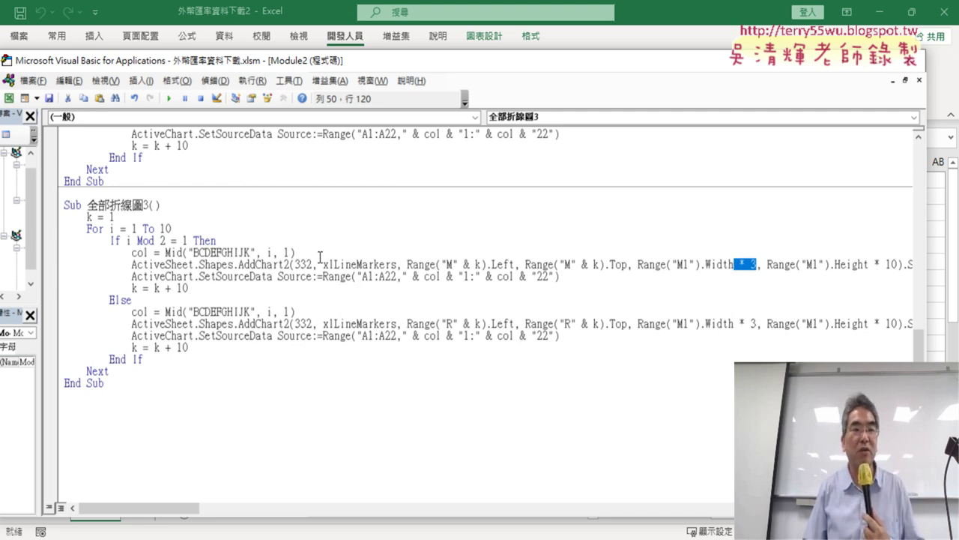
{"action": "double_click", "coordinate": [163, 241]}
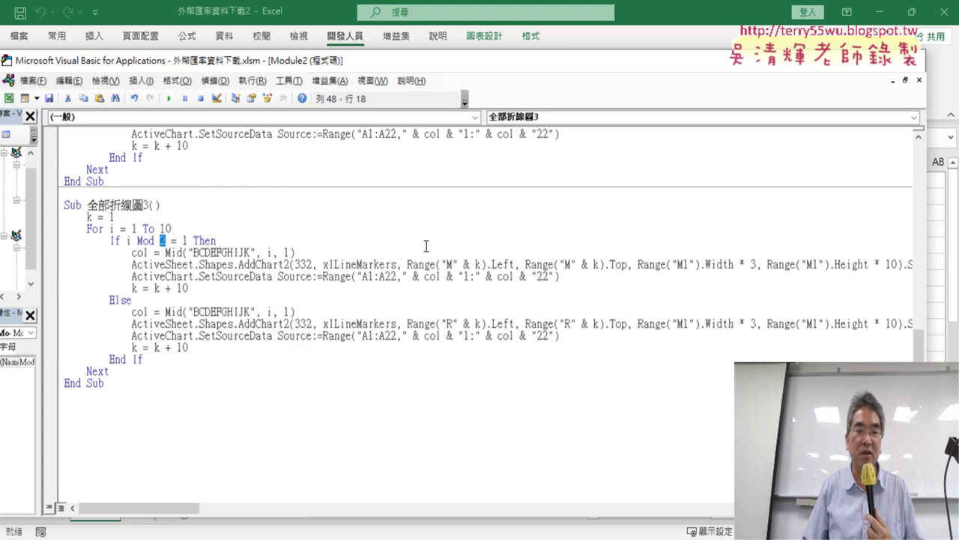
{"action": "type", "text": "3"}
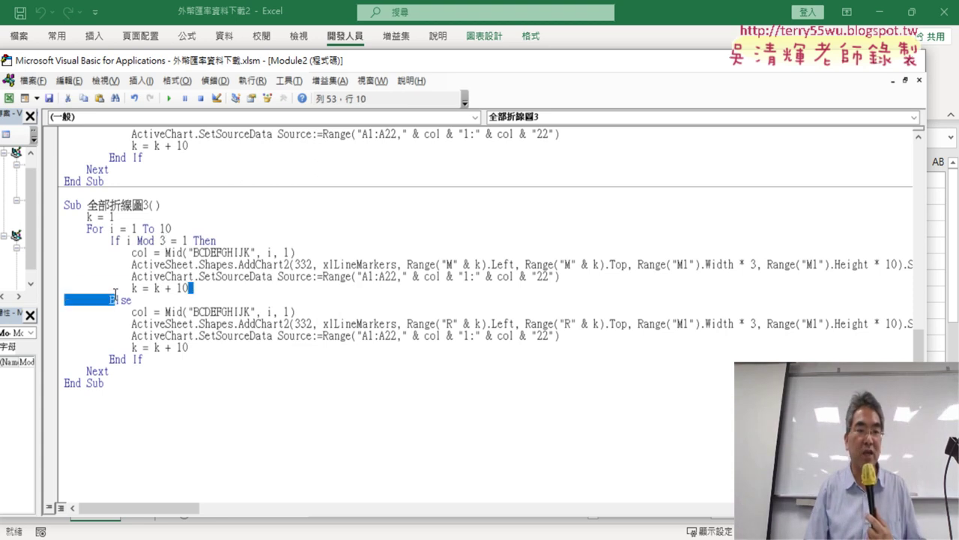
Step: Delete the k = k + 10 lines from both branches of 全部折線圖3
{"action": "left_click_drag", "start_coordinate": [192, 290], "coordinate": [62, 290]}
{"action": "key", "text": "BackSpace"}
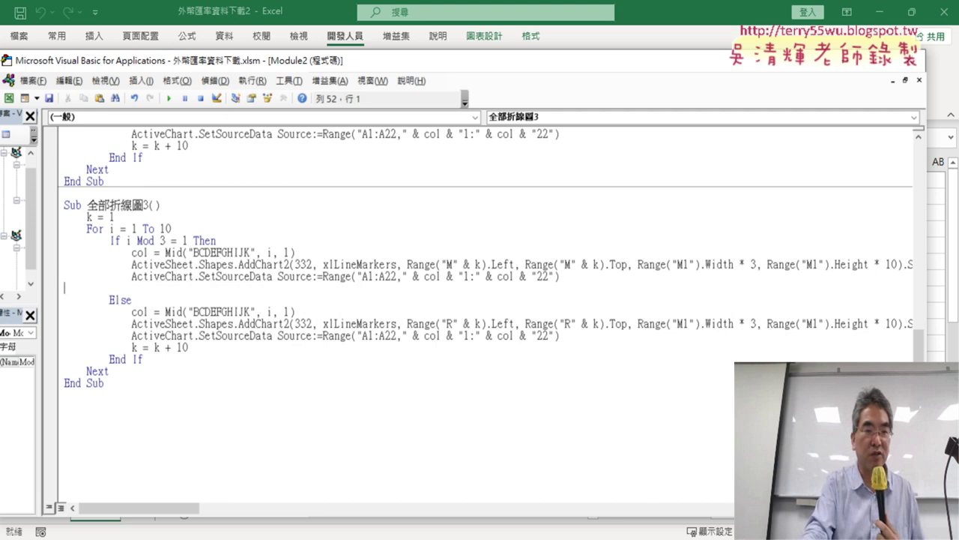
{"action": "key", "text": "BackSpace"}
{"action": "scroll", "coordinate": [218, 189], "scroll_direction": "up", "scroll_amount": 3}
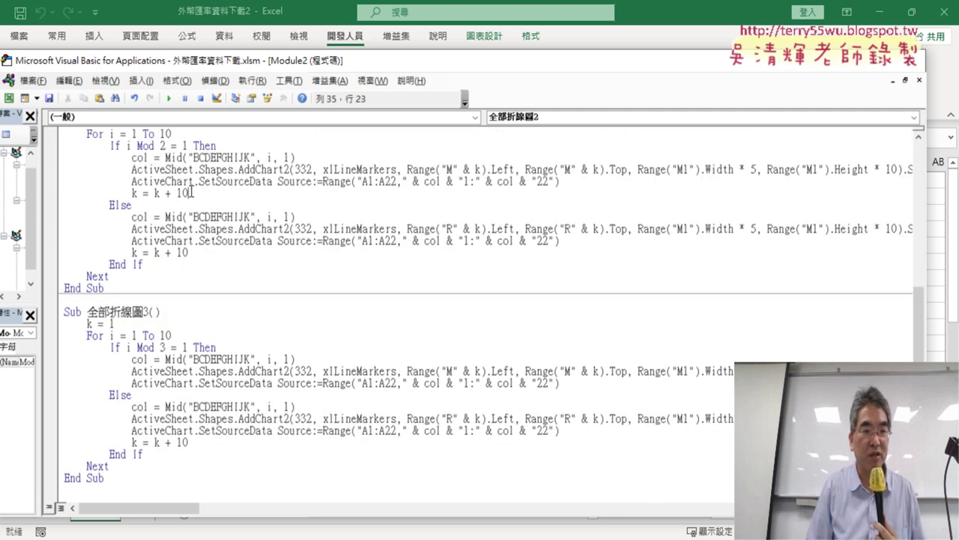
{"action": "left_click_drag", "start_coordinate": [191, 192], "coordinate": [63, 194]}
{"action": "key", "text": "BackSpace"}
{"action": "key", "text": "BackSpace"}
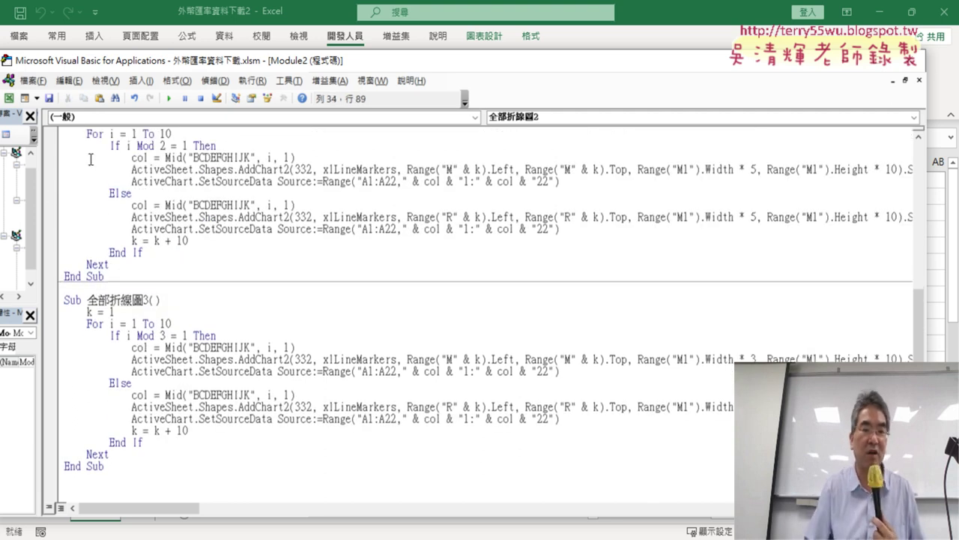
{"action": "scroll", "coordinate": [90, 160], "scroll_direction": "down", "scroll_amount": 3}
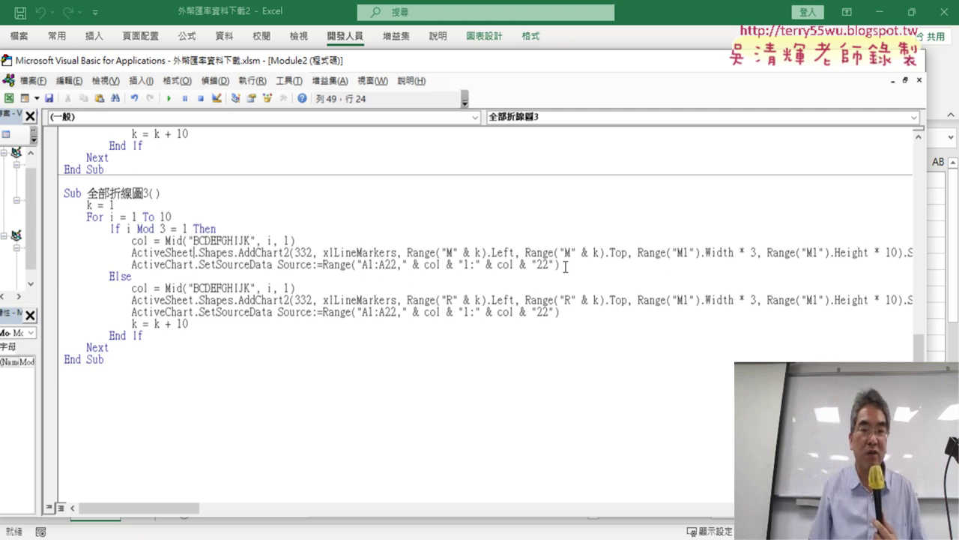
Step: Copy the If i Mod 3 = 1 block and paste it below the first branch
{"action": "left_click_drag", "start_coordinate": [566, 266], "coordinate": [53, 236]}
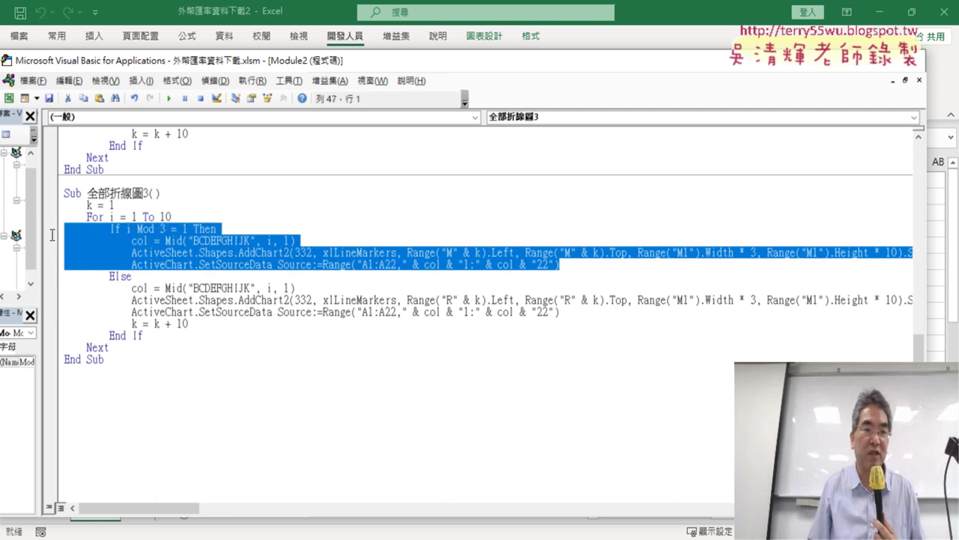
{"action": "right_click", "coordinate": [135, 237]}
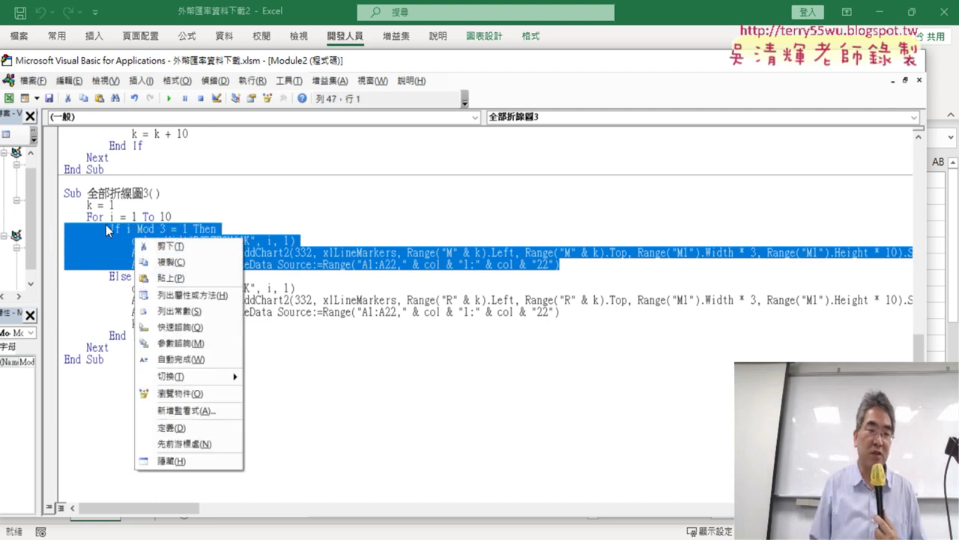
{"action": "left_click", "coordinate": [64, 241]}
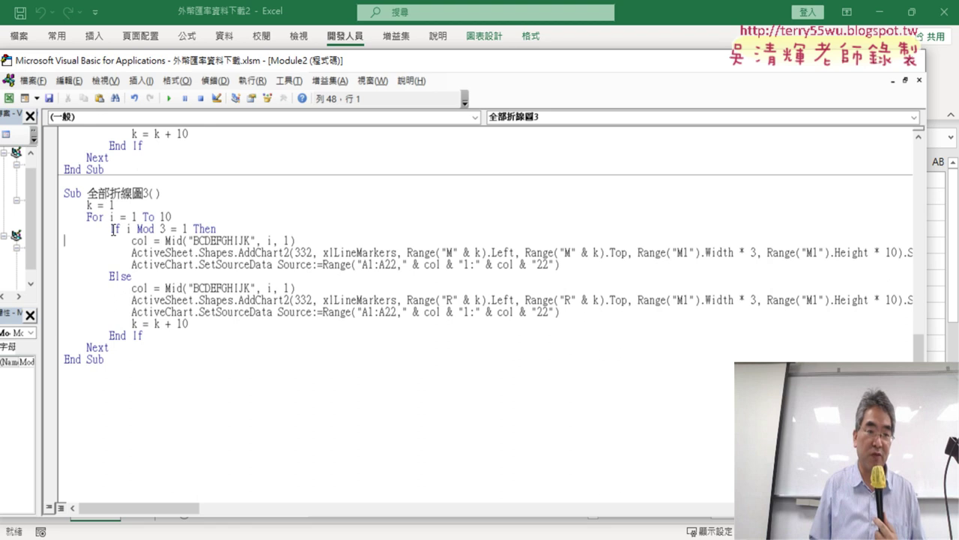
{"action": "left_click_drag", "start_coordinate": [114, 229], "coordinate": [225, 223]}
{"action": "left_click_drag", "start_coordinate": [561, 264], "coordinate": [59, 233]}
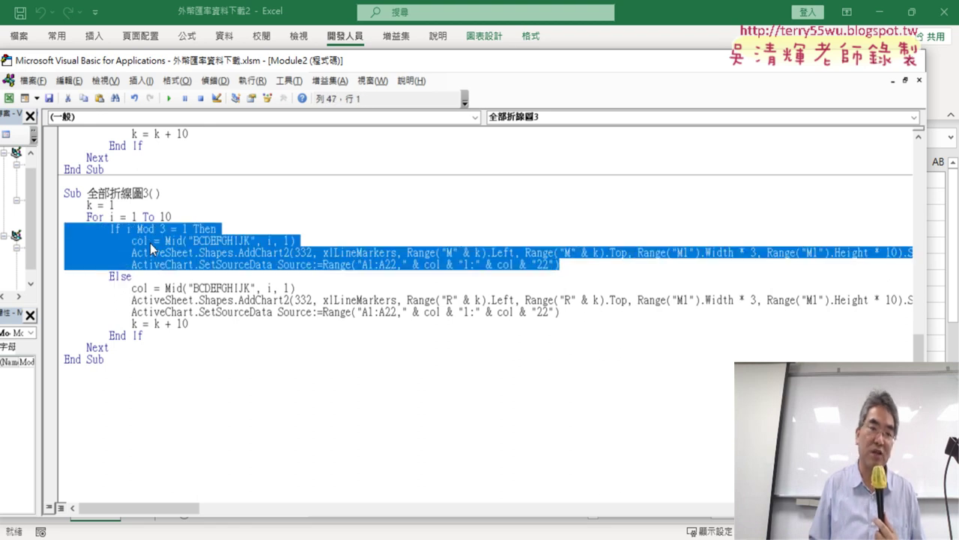
{"action": "right_click", "coordinate": [150, 243]}
{"action": "left_click", "coordinate": [180, 265]}
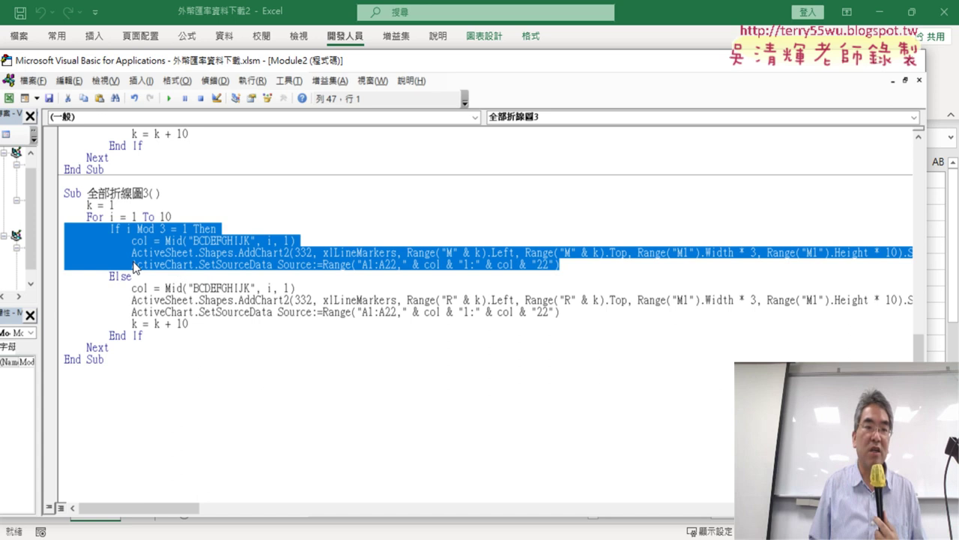
{"action": "left_click", "coordinate": [574, 266]}
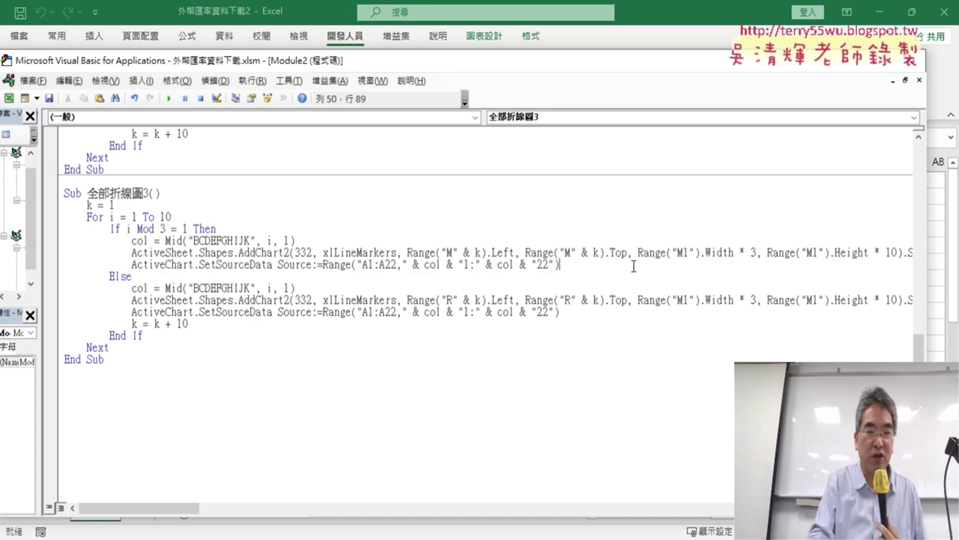
{"action": "key", "text": "Return"}
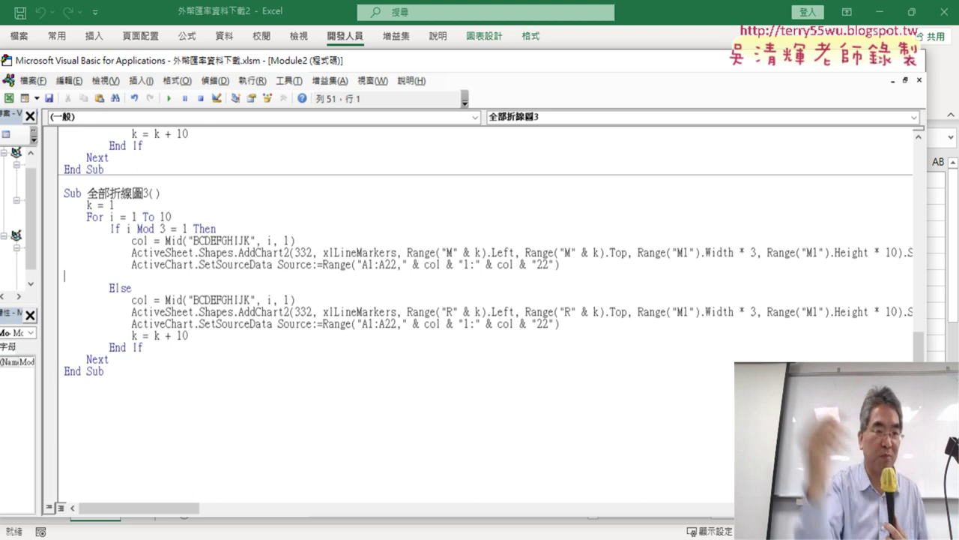
{"action": "key", "text": "ctrl+v"}
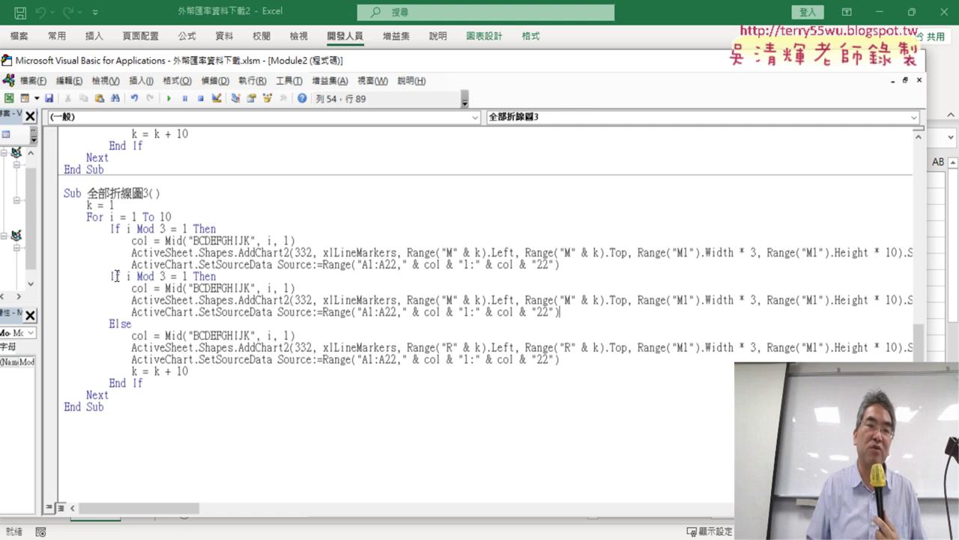
Step: Turn the pasted block's condition into ElseIf i Mod 3 = 2
{"action": "left_click", "coordinate": [131, 312]}
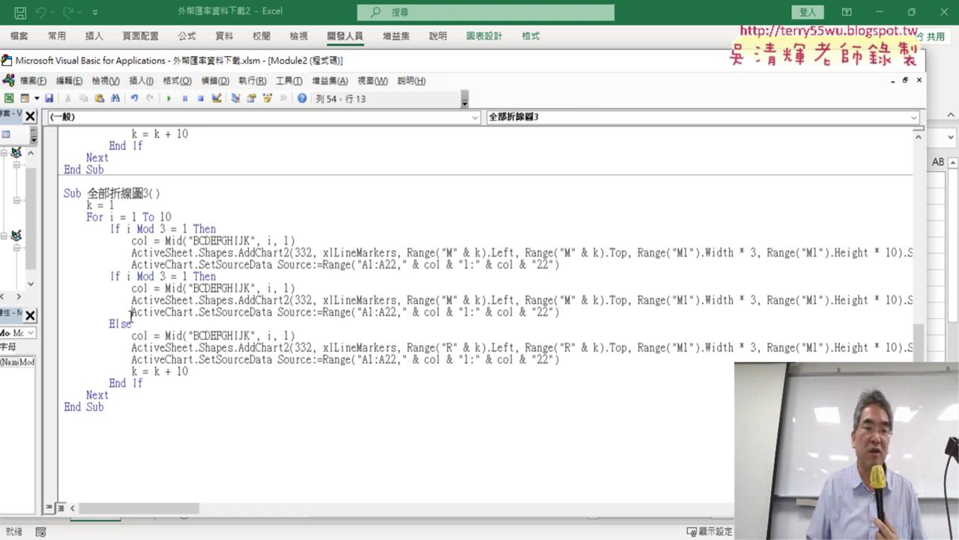
{"action": "mouse_move", "coordinate": [133, 322]}
{"action": "left_mouse_down"}
{"action": "mouse_move", "coordinate": [112, 328]}
{"action": "mouse_move", "coordinate": [110, 282]}
{"action": "left_mouse_up"}
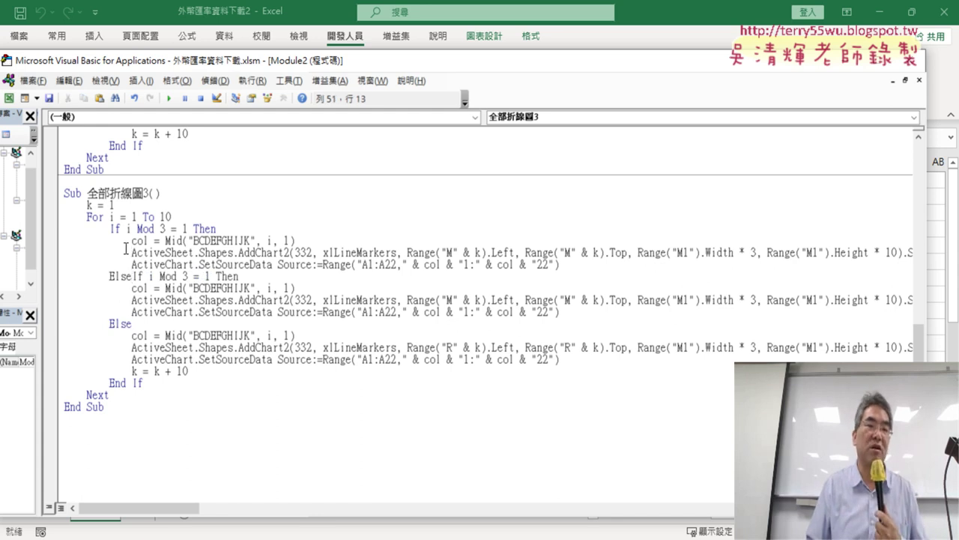
{"action": "double_click", "coordinate": [208, 277]}
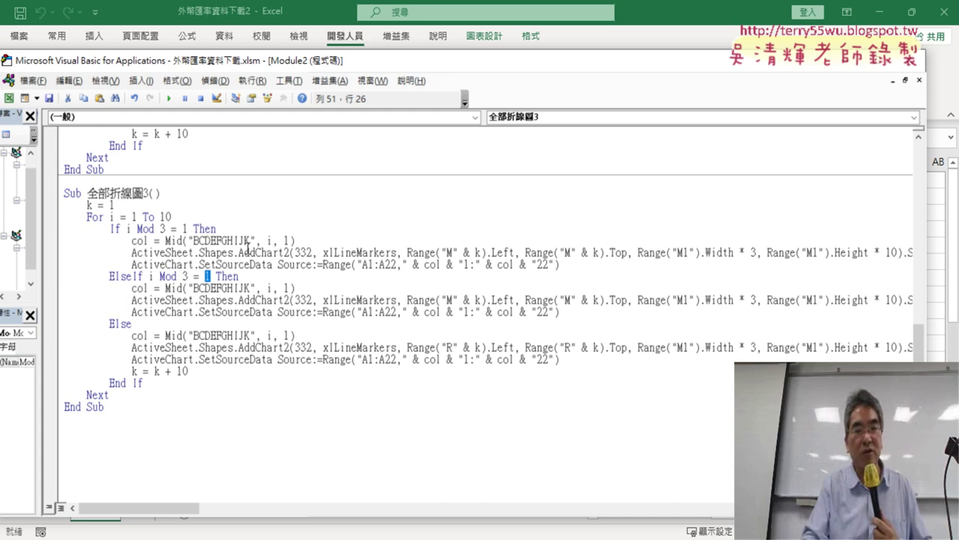
{"action": "type", "text": "2"}
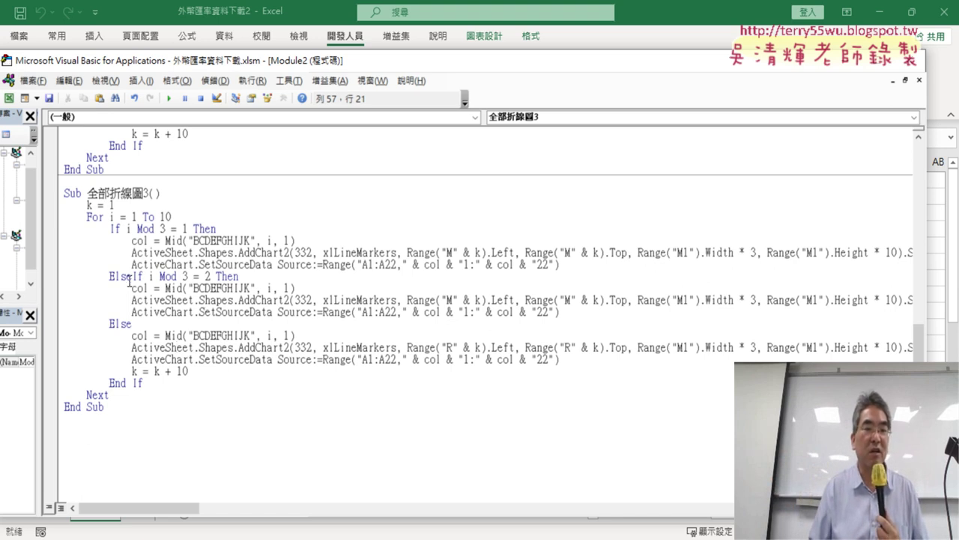
Step: Change both column M references in the ElseIf chart line to P
{"action": "left_click_drag", "start_coordinate": [132, 277], "coordinate": [110, 278]}
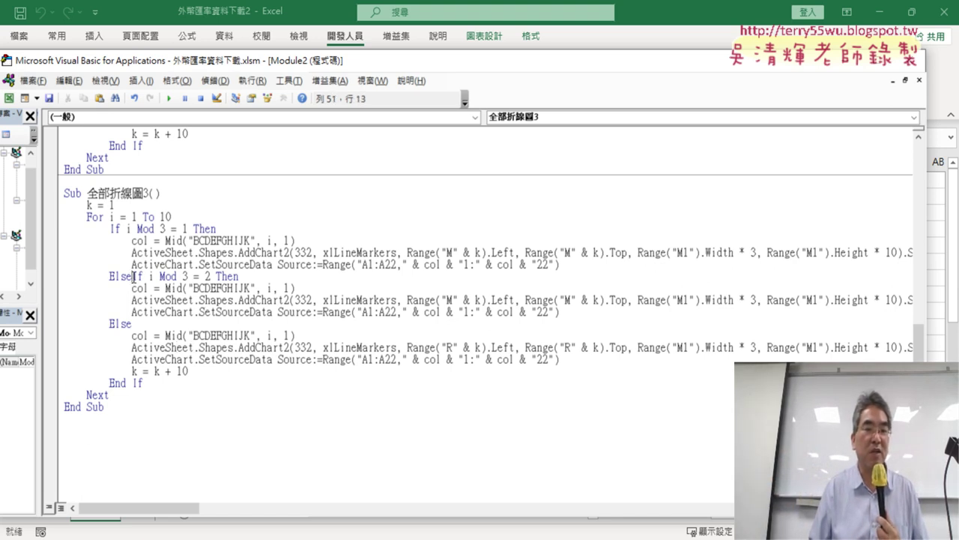
{"action": "double_click", "coordinate": [208, 276]}
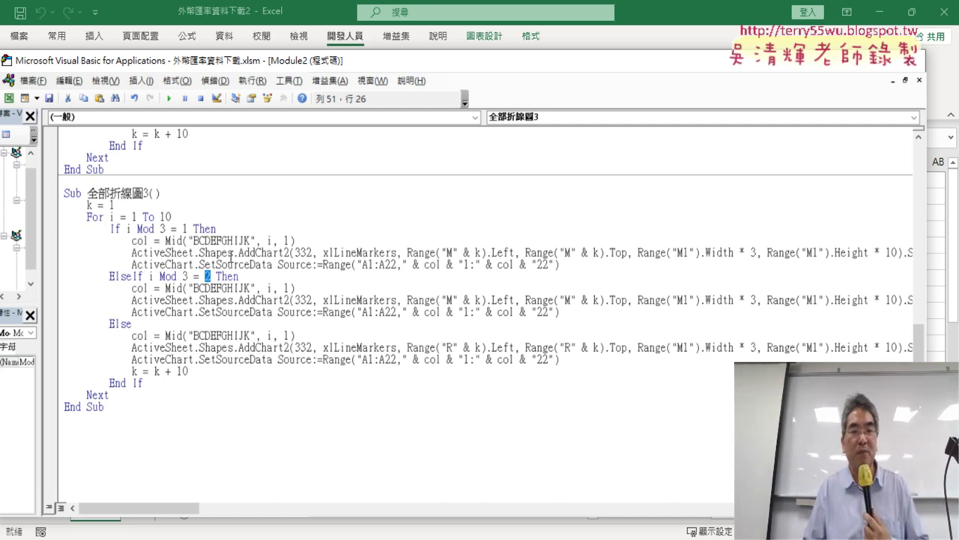
{"action": "left_click", "coordinate": [206, 289]}
{"action": "double_click", "coordinate": [450, 254]}
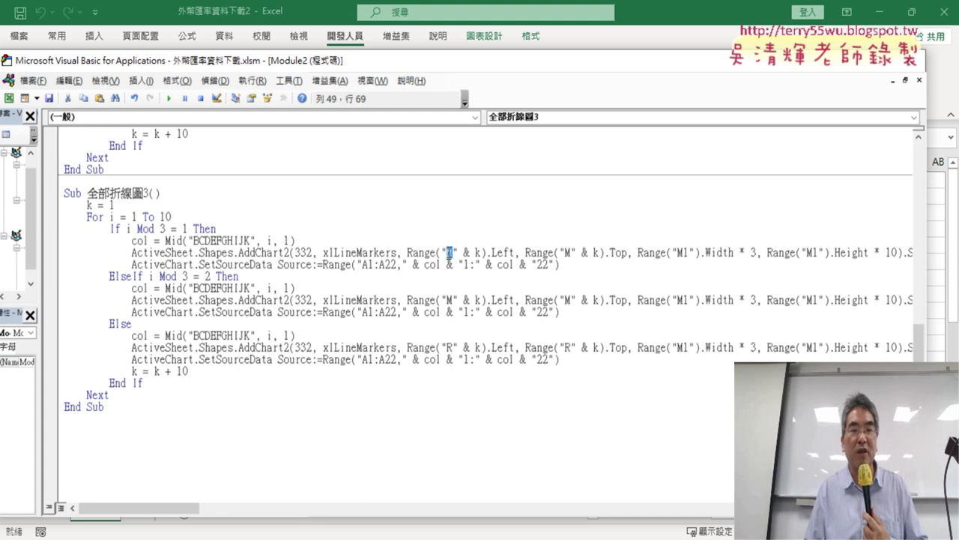
{"action": "left_click", "coordinate": [568, 253]}
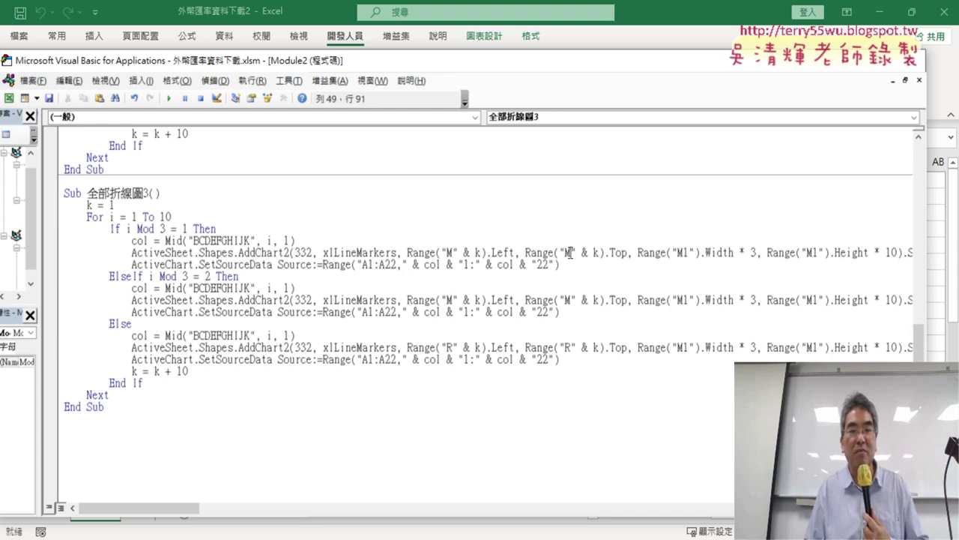
{"action": "type", "text": "P"}
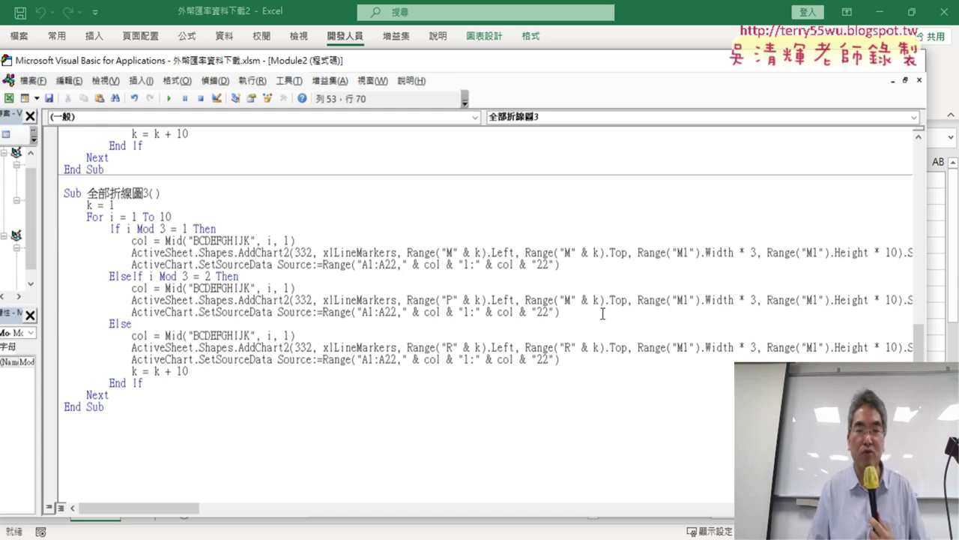
{"action": "double_click", "coordinate": [571, 300]}
{"action": "type", "text": "P"}
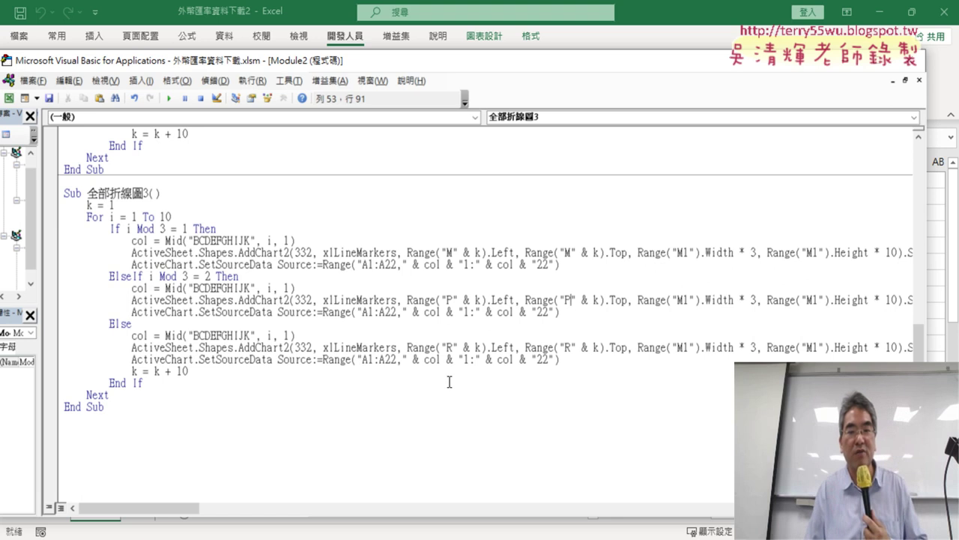
Step: Change both column R references in the Else chart line to S, then review the branch
{"action": "double_click", "coordinate": [452, 347]}
{"action": "type", "text": "S"}
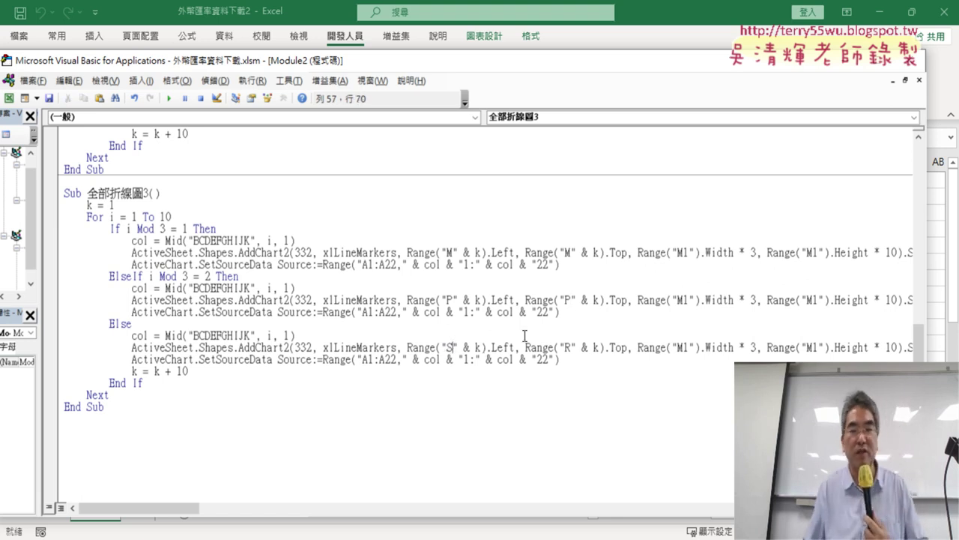
{"action": "double_click", "coordinate": [567, 347]}
{"action": "type", "text": "S"}
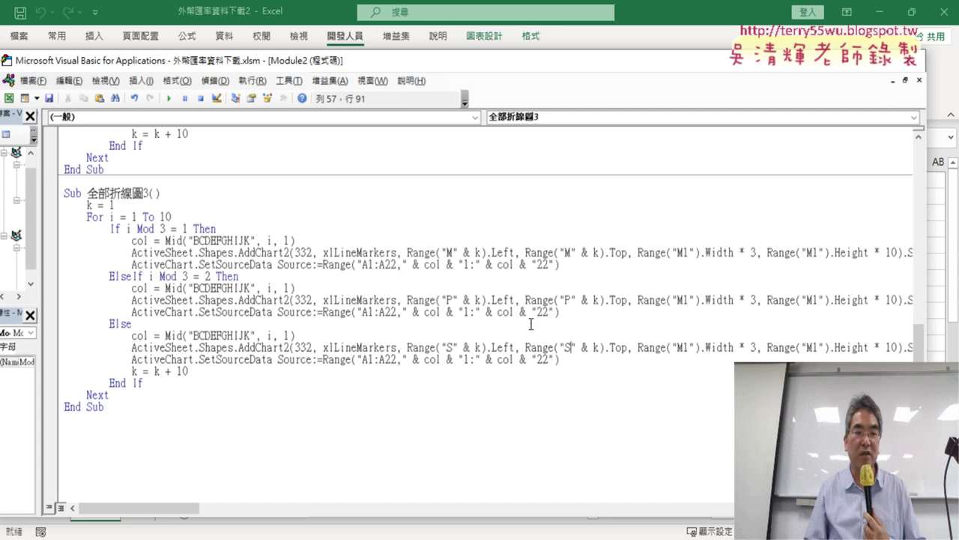
{"action": "left_click_drag", "start_coordinate": [560, 312], "coordinate": [34, 282]}
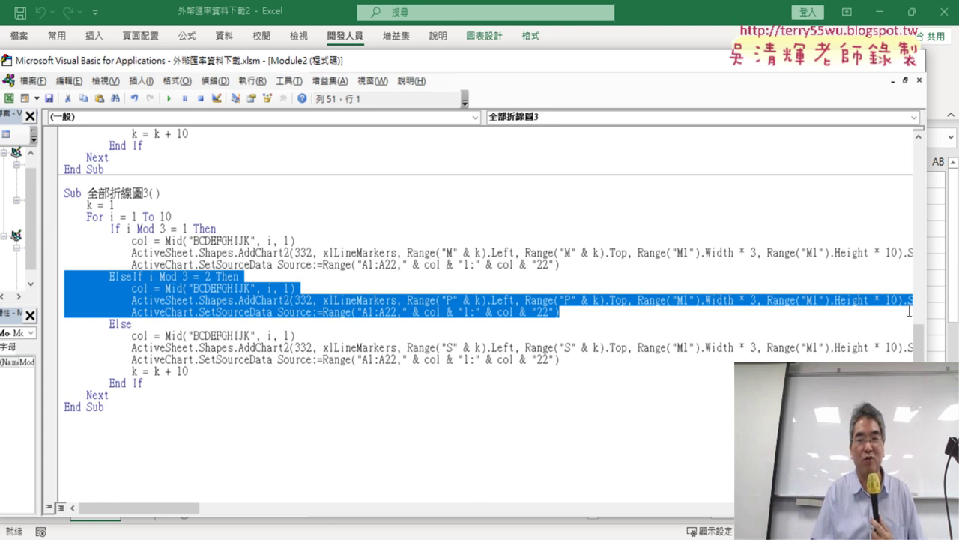
Step: Run the 刪圖 macro to delete all existing charts on the sheet
{"action": "left_click_drag", "start_coordinate": [930, 309], "coordinate": [293, 272]}
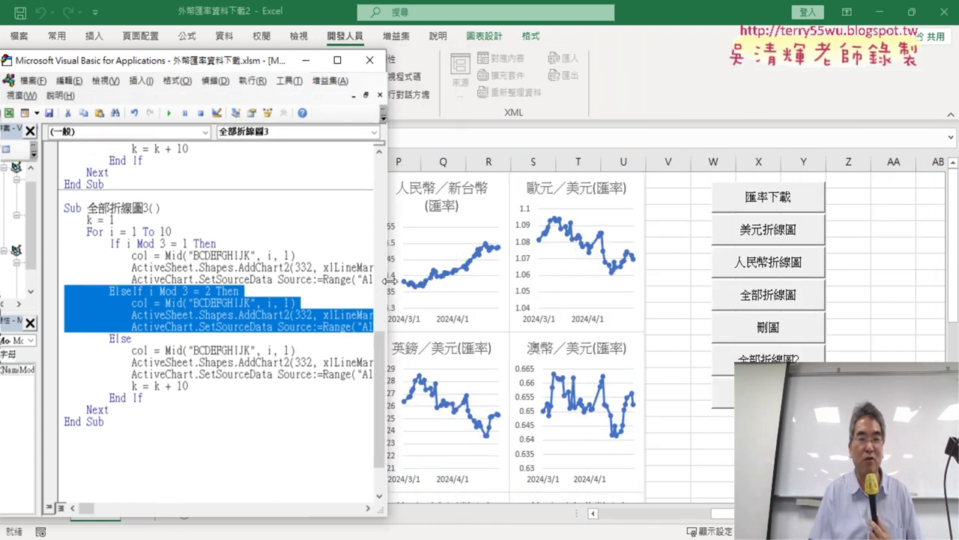
{"action": "scroll", "coordinate": [173, 299], "scroll_direction": "up", "scroll_amount": 1}
{"action": "scroll", "coordinate": [172, 300], "scroll_direction": "up", "scroll_amount": 3}
{"action": "scroll", "coordinate": [172, 300], "scroll_direction": "up", "scroll_amount": 3}
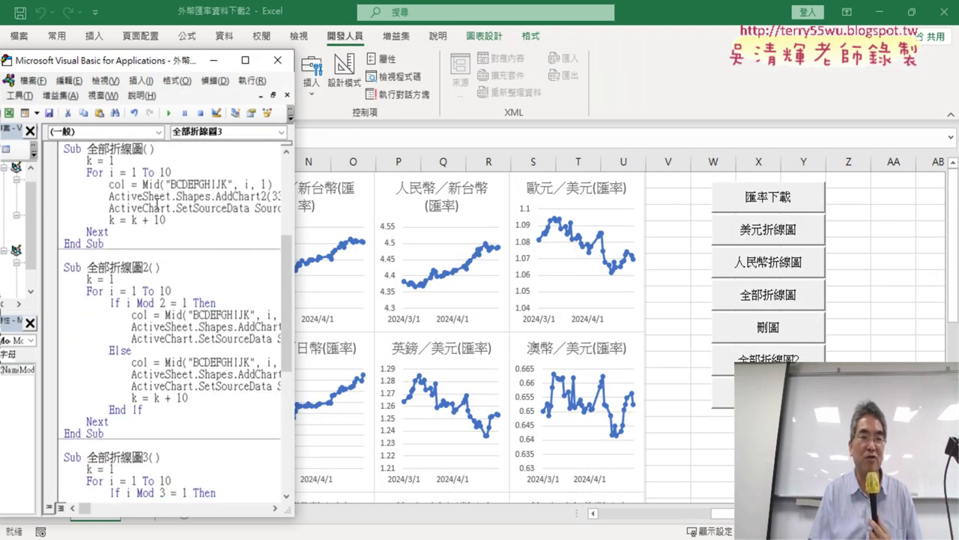
{"action": "left_click", "coordinate": [148, 197]}
{"action": "scroll", "coordinate": [153, 177], "scroll_direction": "up", "scroll_amount": 3}
{"action": "left_click", "coordinate": [131, 221]}
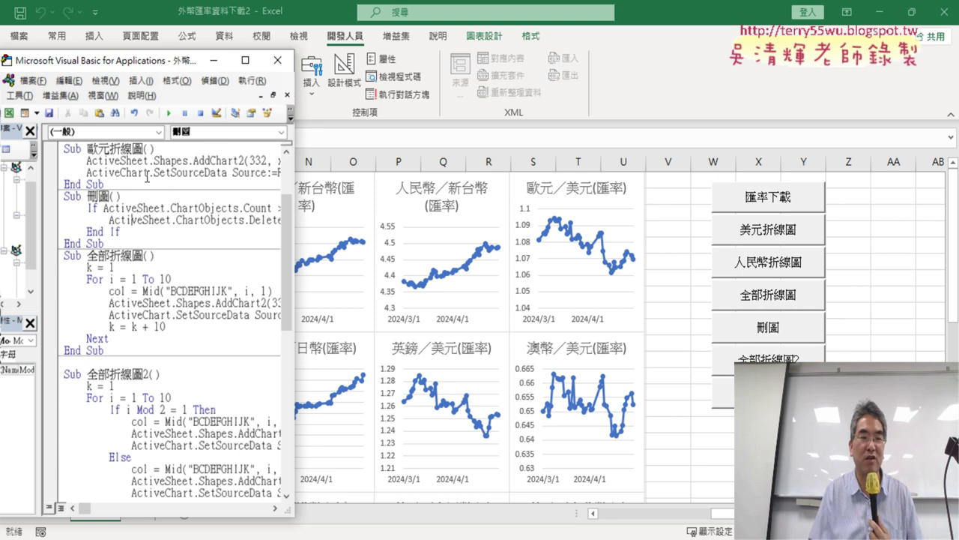
{"action": "left_click", "coordinate": [170, 114]}
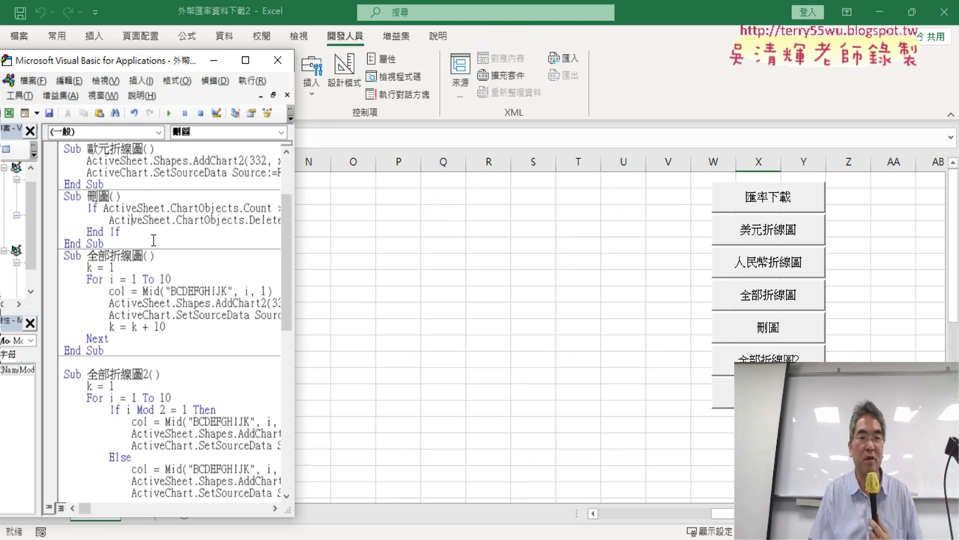
Step: Run 全部折線圖3 to draw the ten charts and return to the worksheet
{"action": "scroll", "coordinate": [148, 330], "scroll_direction": "down", "scroll_amount": 6}
{"action": "scroll", "coordinate": [148, 330], "scroll_direction": "down", "scroll_amount": 3}
{"action": "left_click", "coordinate": [149, 334]}
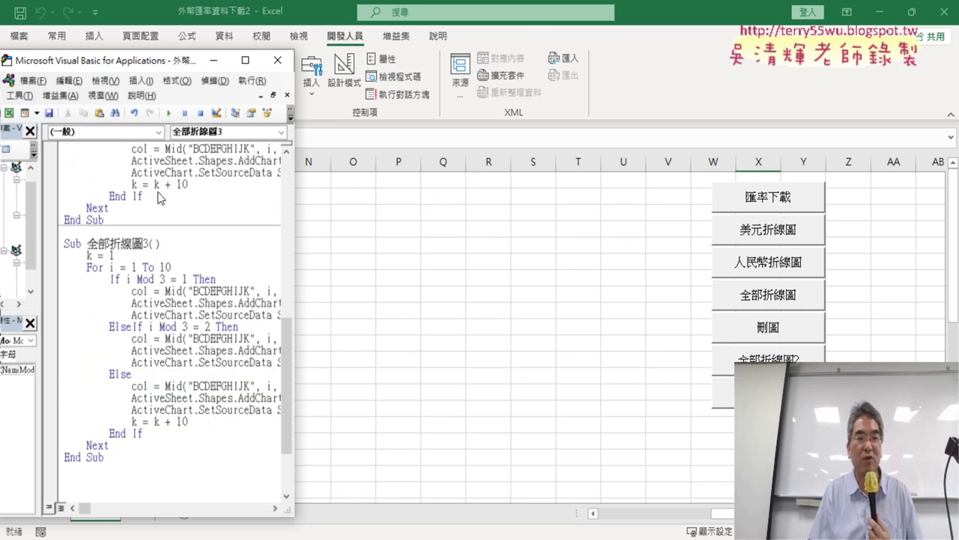
{"action": "left_click", "coordinate": [169, 114]}
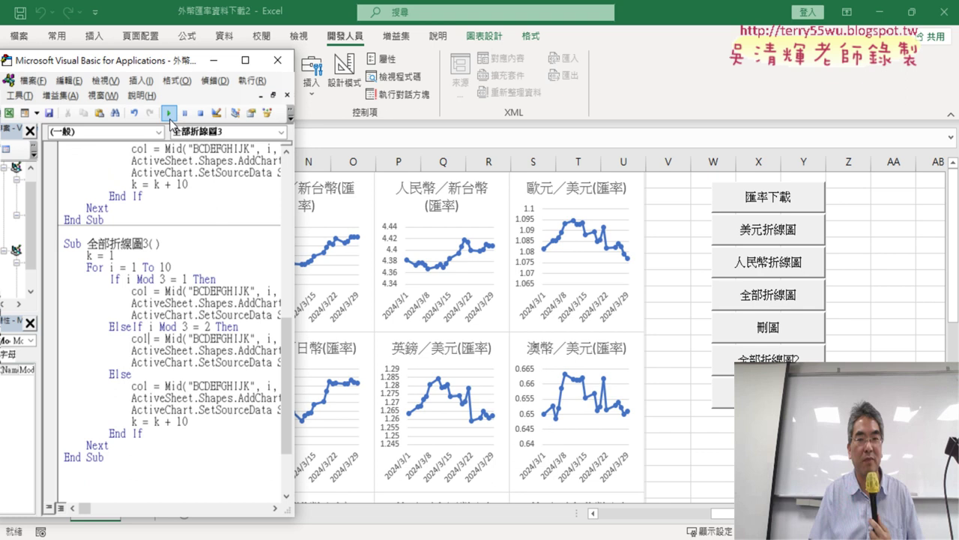
{"action": "left_click", "coordinate": [328, 204]}
{"action": "key", "text": "Escape"}
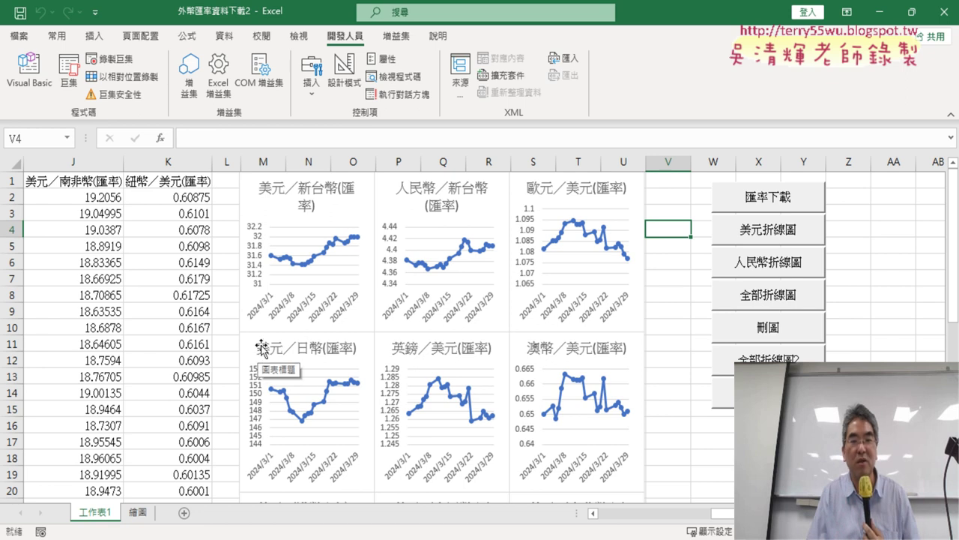
{"action": "scroll", "coordinate": [416, 352], "scroll_direction": "down", "scroll_amount": 2}
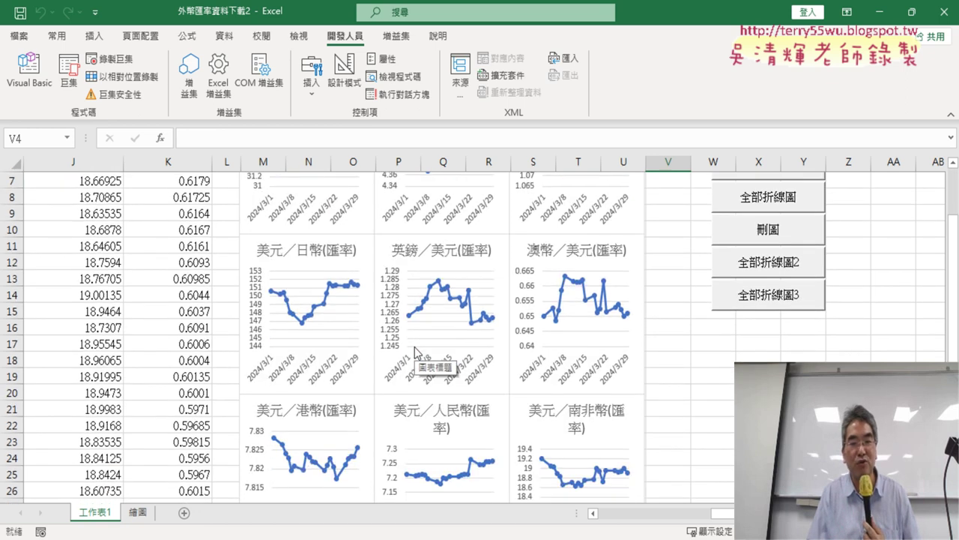
{"action": "scroll", "coordinate": [416, 352], "scroll_direction": "down", "scroll_amount": 2}
{"action": "scroll", "coordinate": [414, 300], "scroll_direction": "down", "scroll_amount": 3}
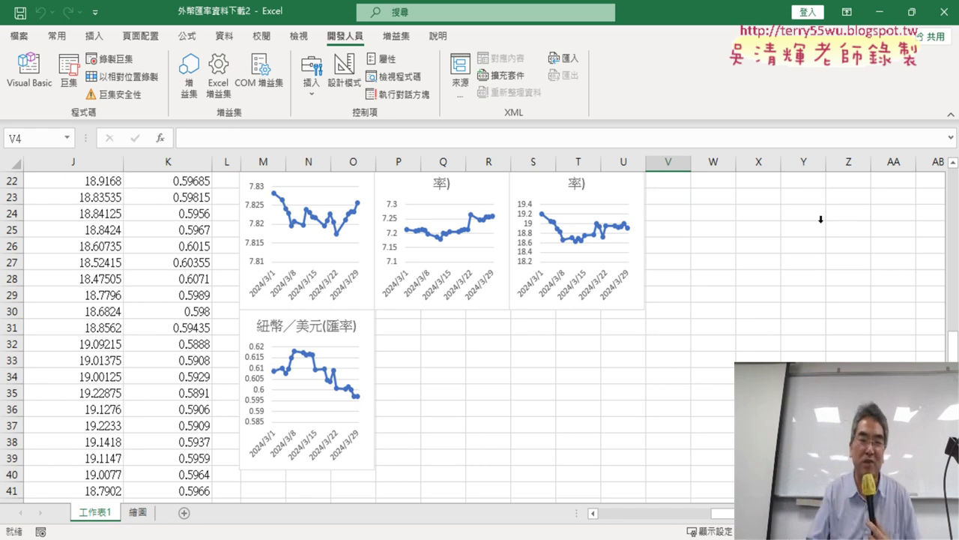
{"action": "scroll", "coordinate": [867, 332], "scroll_direction": "up", "scroll_amount": 4}
{"action": "scroll", "coordinate": [867, 332], "scroll_direction": "up", "scroll_amount": 3}
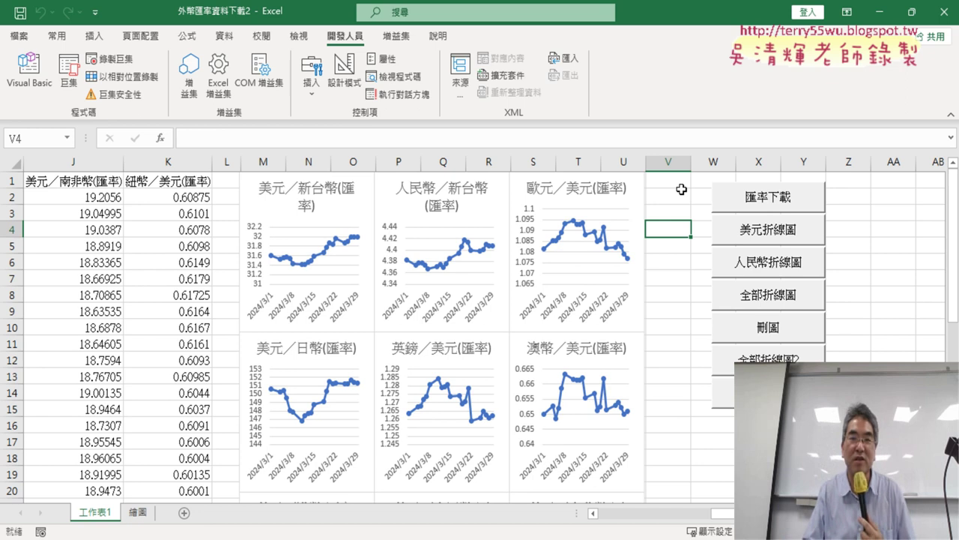
Step: Switch between the 工作表1 and 繪圖 sheets, ending on 繪圖
{"action": "left_click", "coordinate": [139, 513]}
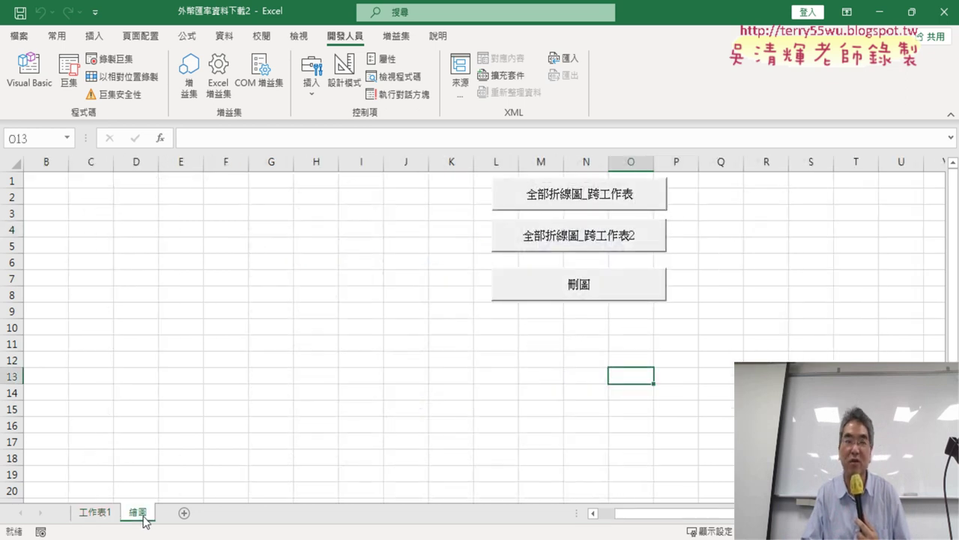
{"action": "left_click", "coordinate": [95, 513]}
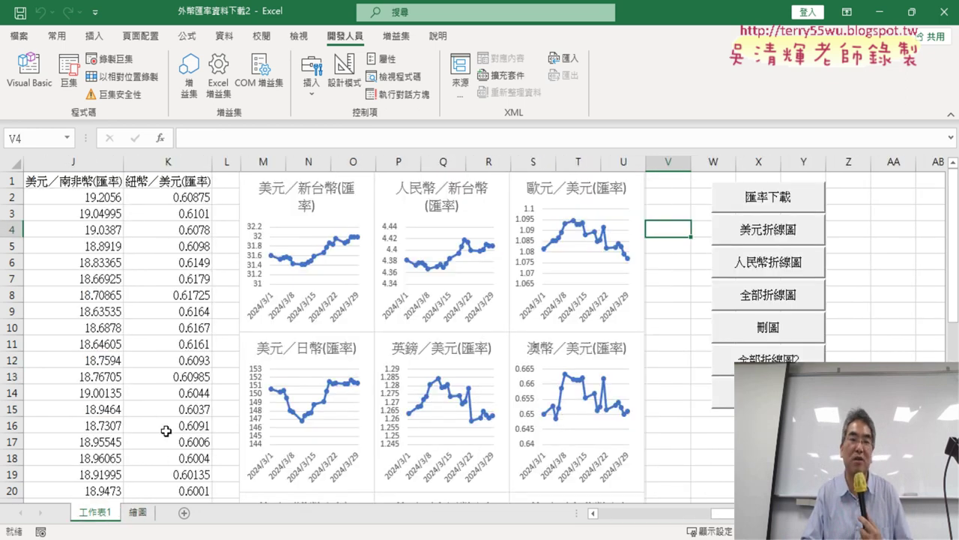
{"action": "left_click", "coordinate": [140, 513]}
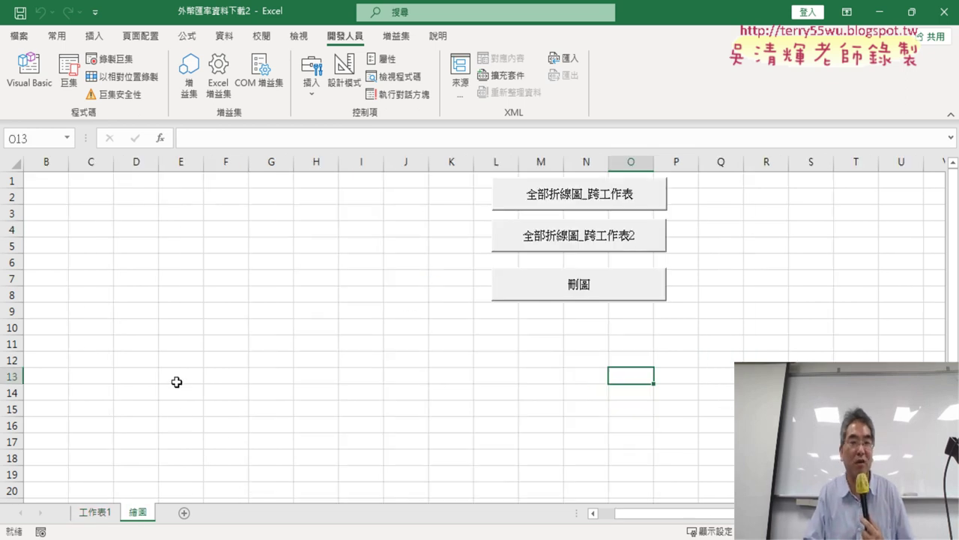
{"action": "left_click", "coordinate": [95, 517]}
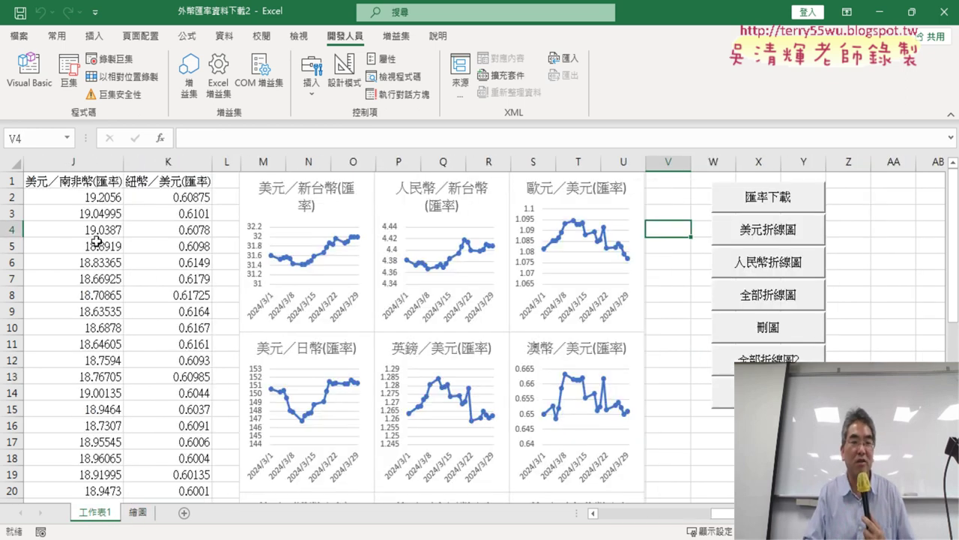
{"action": "left_click", "coordinate": [139, 514]}
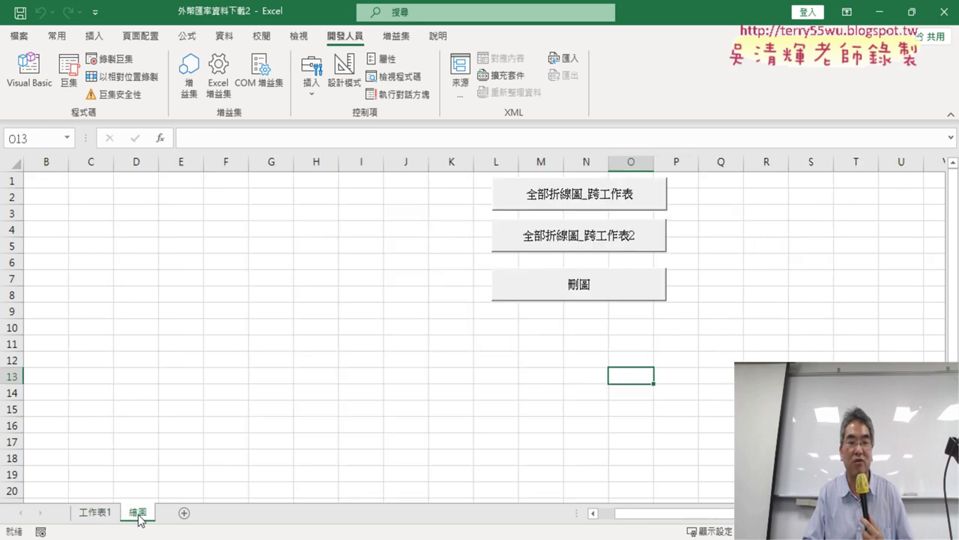
{"action": "left_click", "coordinate": [103, 516]}
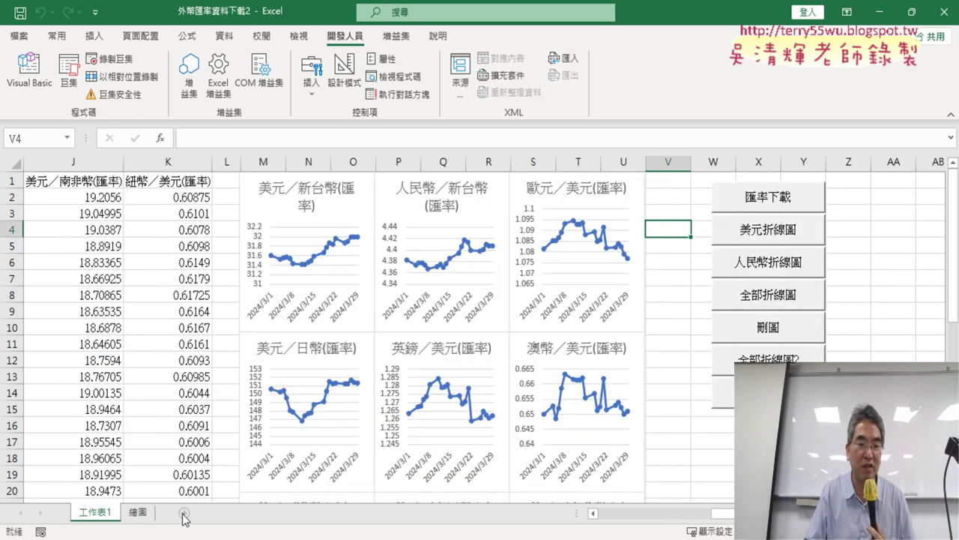
{"action": "left_click", "coordinate": [139, 513]}
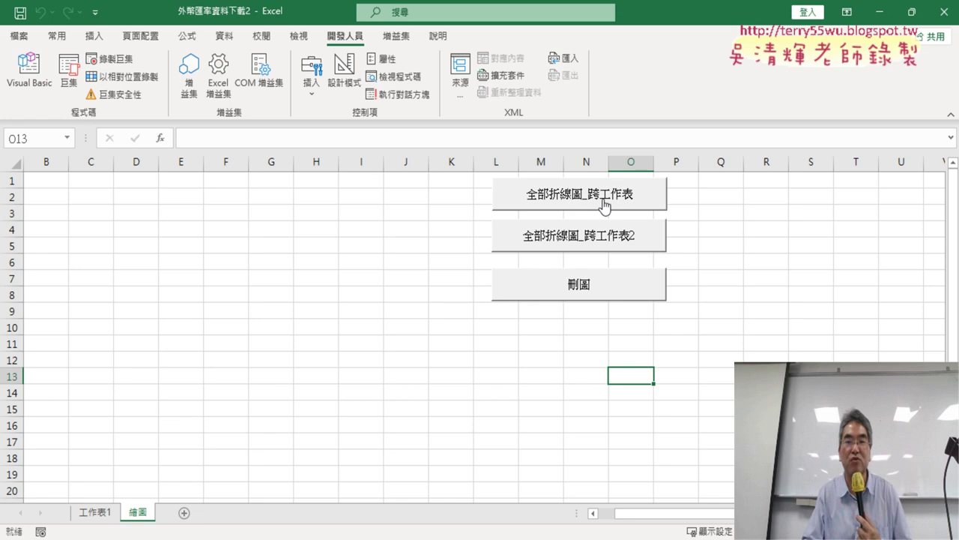
Step: Run 全部折線圖_跨工作表 and 全部折線圖_跨工作表2, clearing with 刪圖 after each, then open the VBA editor
{"action": "left_click", "coordinate": [608, 198]}
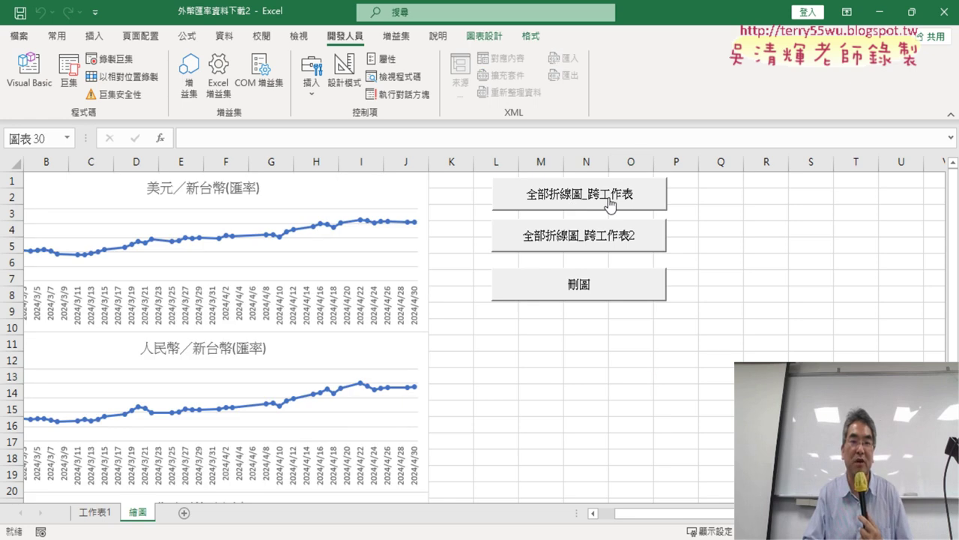
{"action": "left_click", "coordinate": [586, 289]}
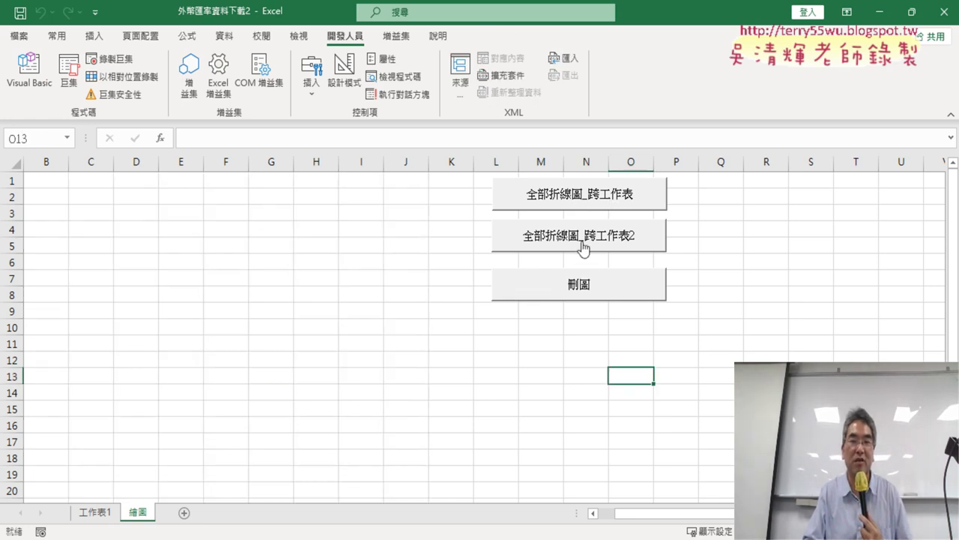
{"action": "left_click", "coordinate": [584, 244]}
{"action": "left_click", "coordinate": [587, 287]}
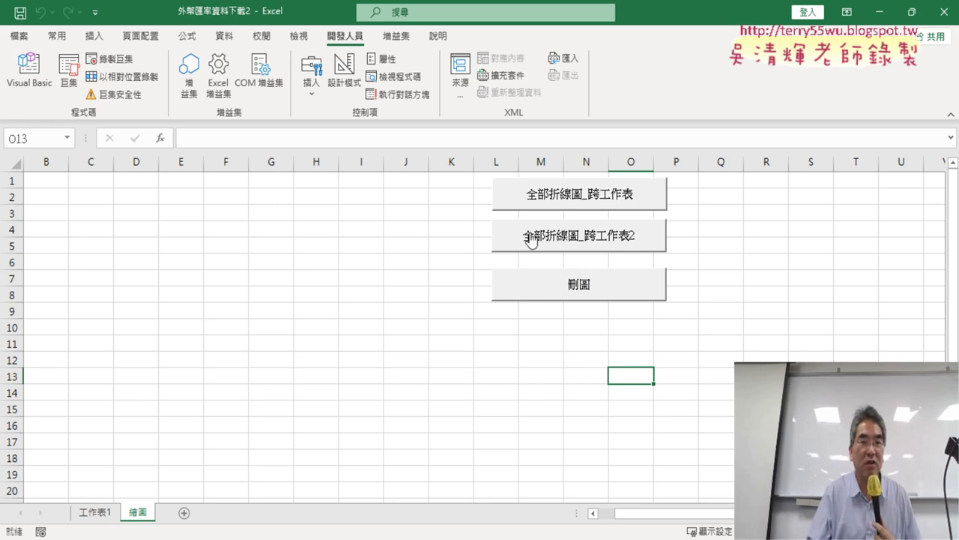
{"action": "left_click", "coordinate": [28, 71]}
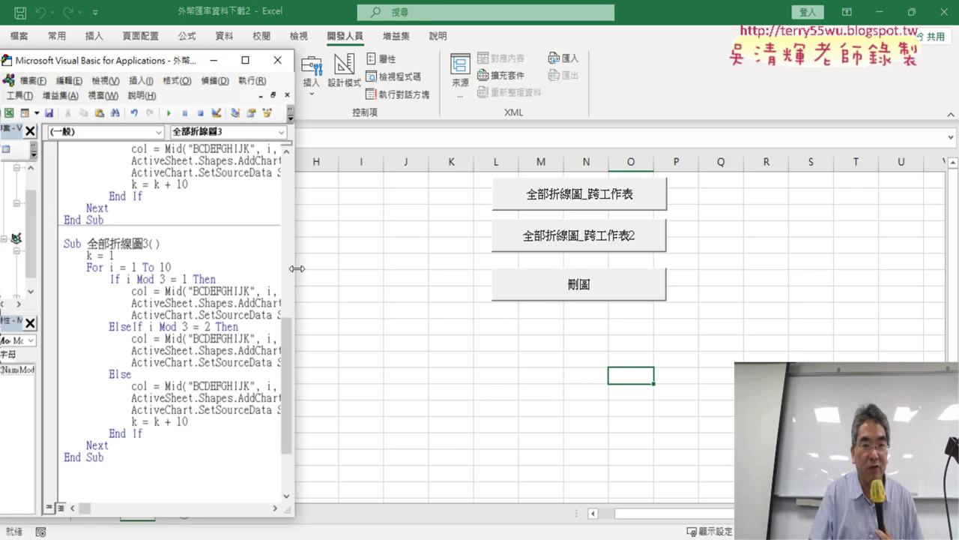
Step: Highlight the ActiveChart.SetSourceData call and its Range argument in the chart macro code
{"action": "left_click_drag", "start_coordinate": [298, 270], "coordinate": [885, 279]}
{"action": "scroll", "coordinate": [633, 311], "scroll_direction": "up", "scroll_amount": 3}
{"action": "scroll", "coordinate": [633, 311], "scroll_direction": "up", "scroll_amount": 3}
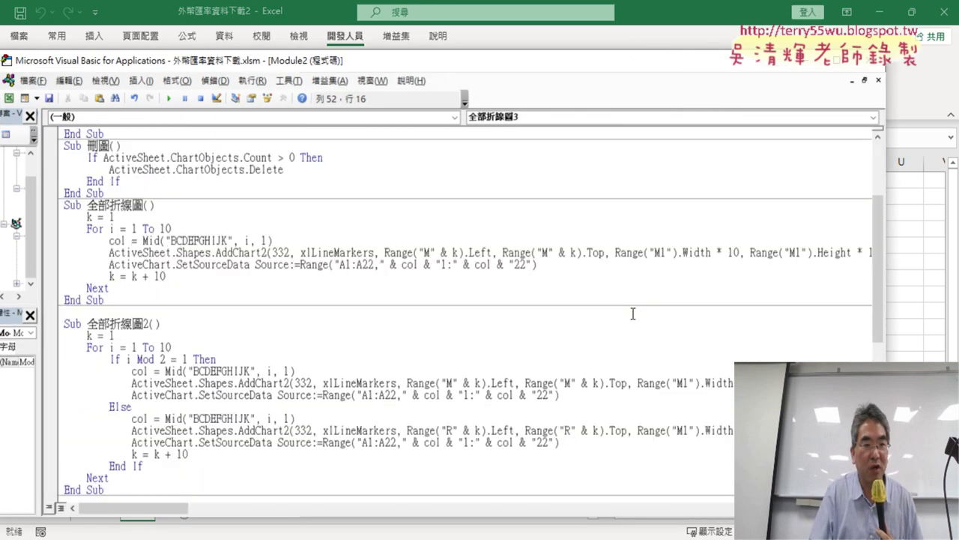
{"action": "scroll", "coordinate": [632, 314], "scroll_direction": "up", "scroll_amount": 3}
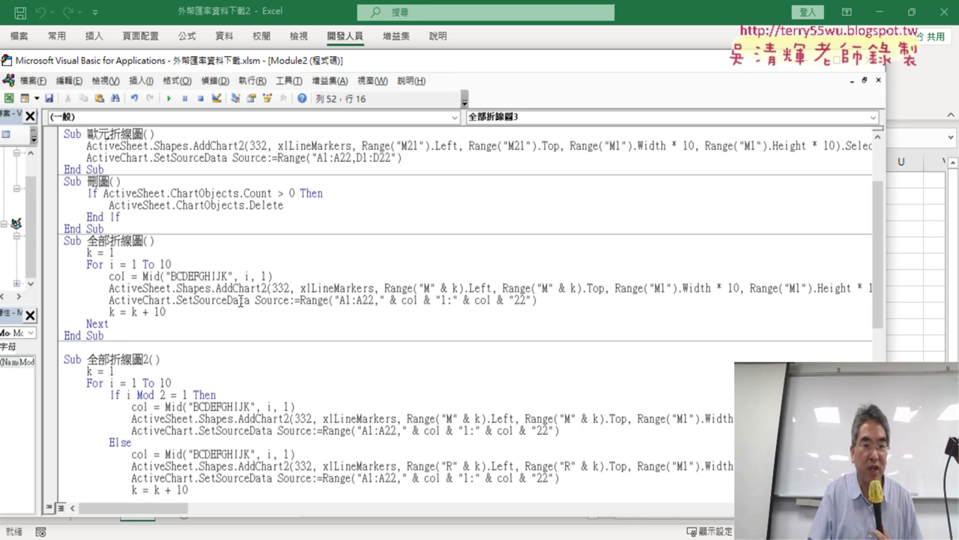
{"action": "left_click_drag", "start_coordinate": [110, 300], "coordinate": [242, 304]}
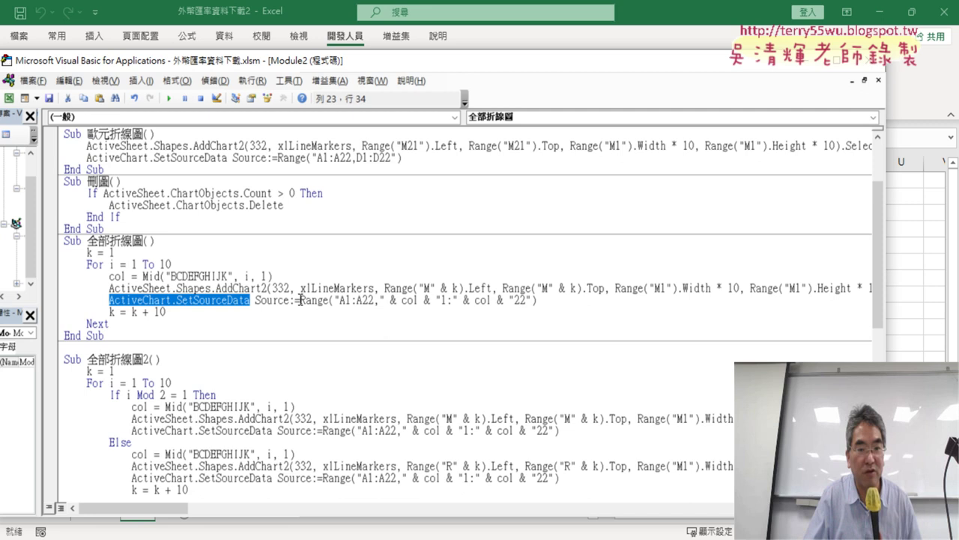
{"action": "left_click_drag", "start_coordinate": [300, 300], "coordinate": [549, 298]}
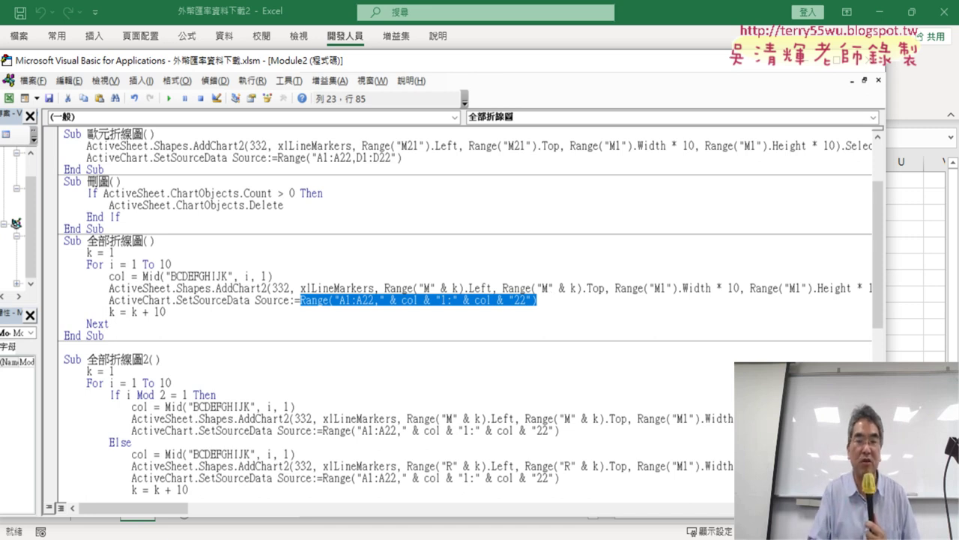
Step: Scroll the code down to 全部折線圖3, then switch to the Google Docs notes in Chrome
{"action": "left_click_drag", "start_coordinate": [885, 337], "coordinate": [739, 336]}
{"action": "left_click_drag", "start_coordinate": [586, 66], "coordinate": [634, 40]}
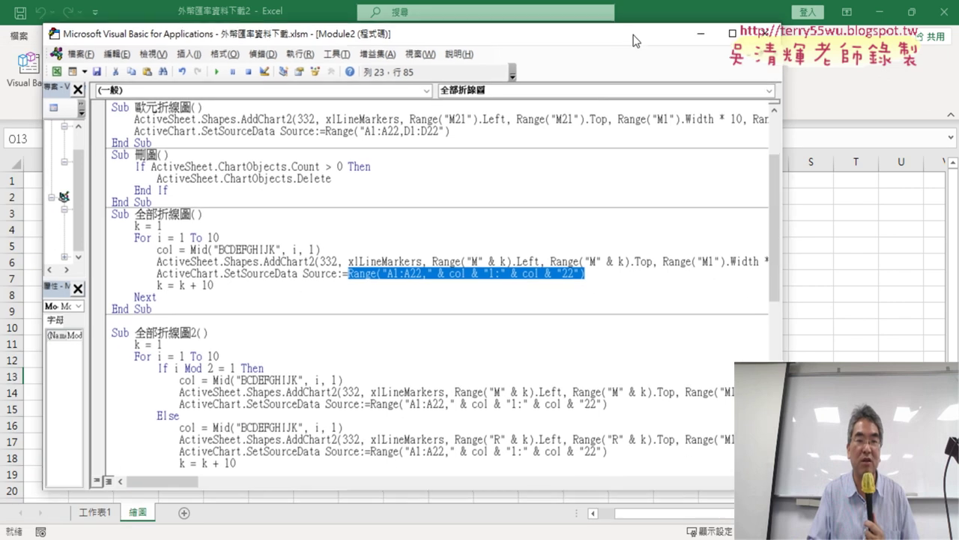
{"action": "scroll", "coordinate": [446, 322], "scroll_direction": "down", "scroll_amount": 3}
{"action": "scroll", "coordinate": [446, 322], "scroll_direction": "down", "scroll_amount": 5}
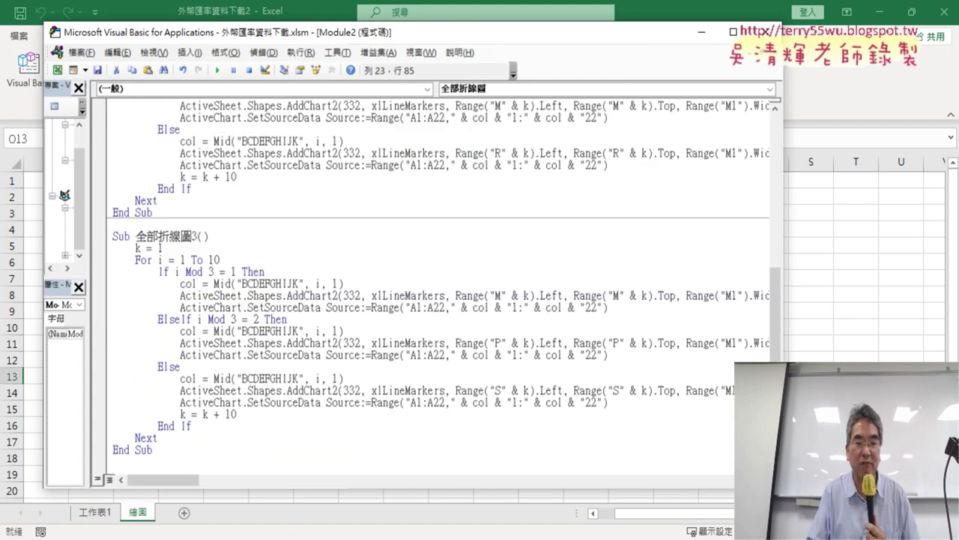
{"action": "mouse_move", "coordinate": [463, 536]}
{"action": "left_click", "coordinate": [404, 491]}
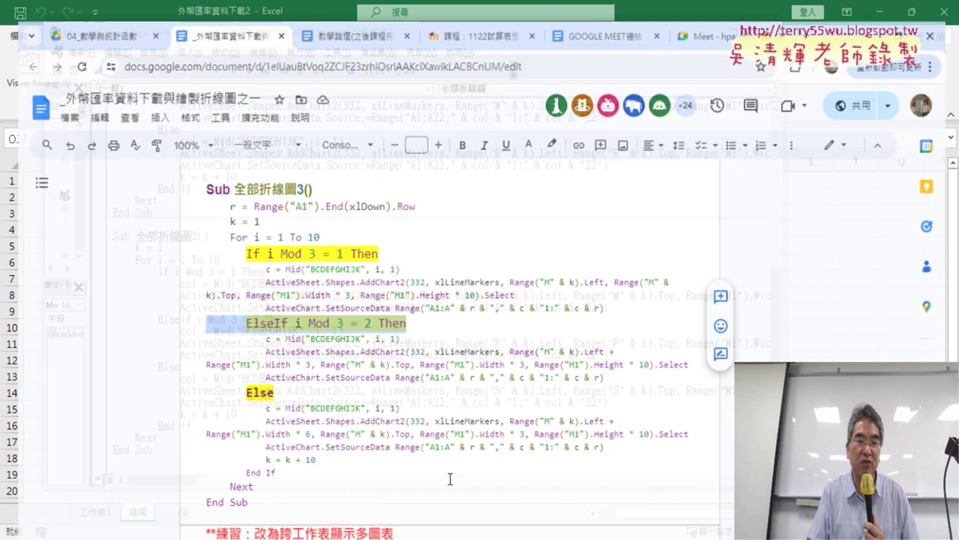
{"action": "double_click", "coordinate": [294, 173]}
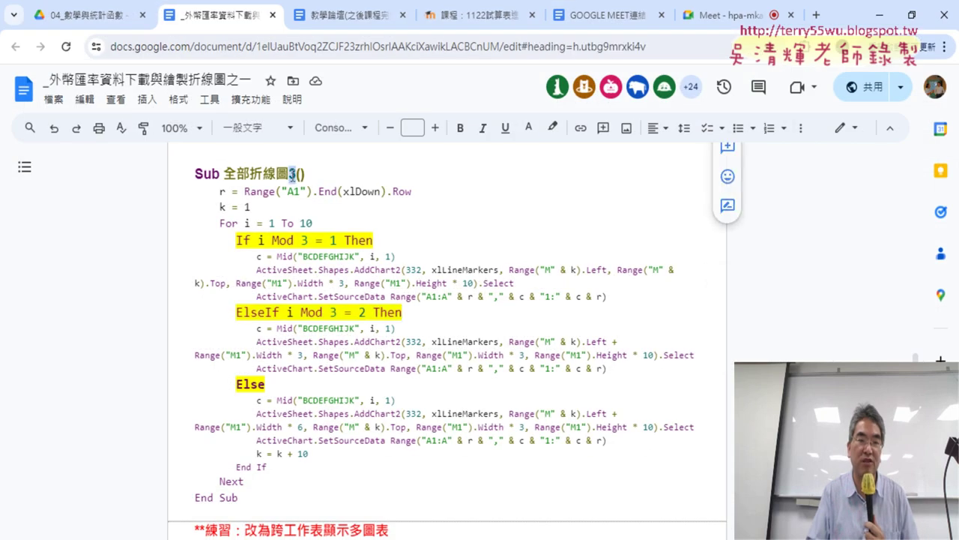
{"action": "scroll", "coordinate": [389, 307], "scroll_direction": "down", "scroll_amount": 1}
{"action": "scroll", "coordinate": [404, 330], "scroll_direction": "up", "scroll_amount": 1}
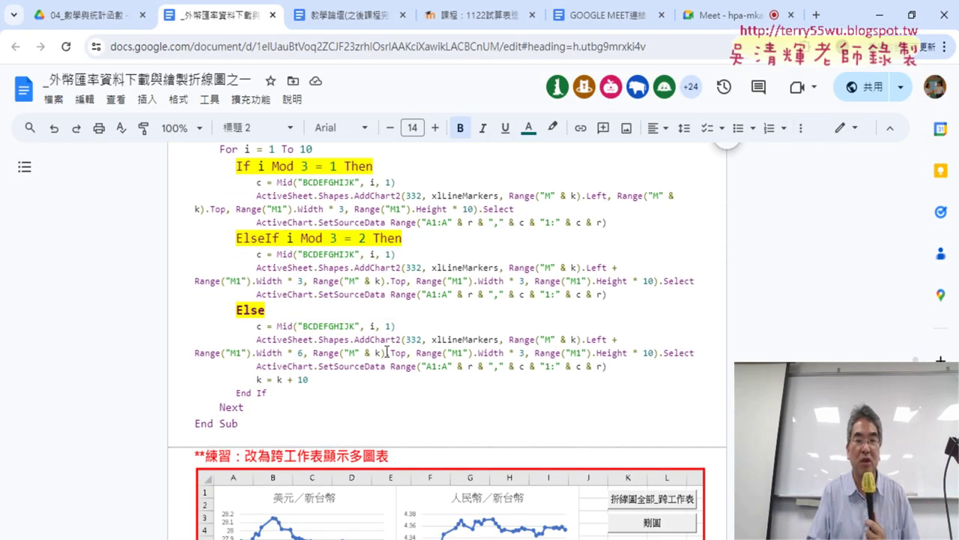
{"action": "scroll", "coordinate": [424, 357], "scroll_direction": "up", "scroll_amount": 1}
{"action": "scroll", "coordinate": [424, 356], "scroll_direction": "up", "scroll_amount": 1}
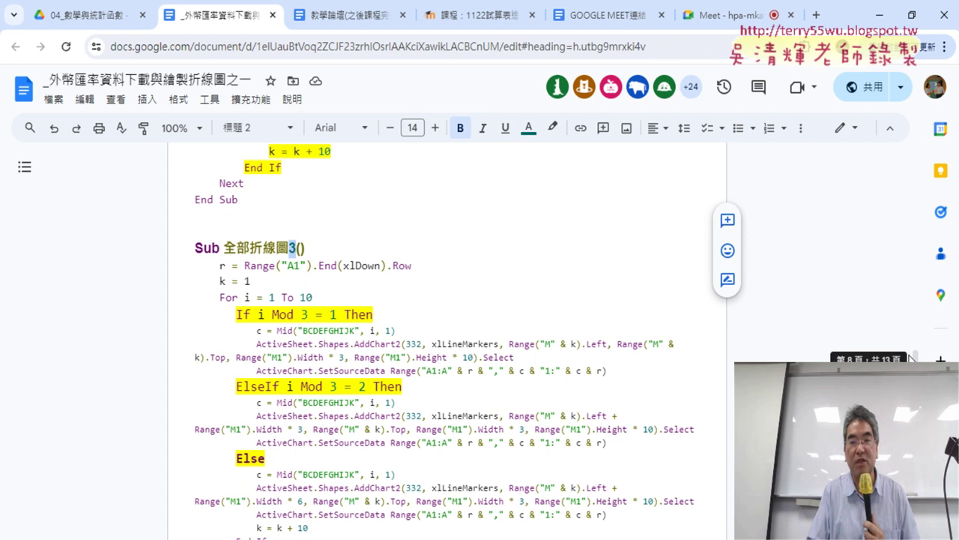